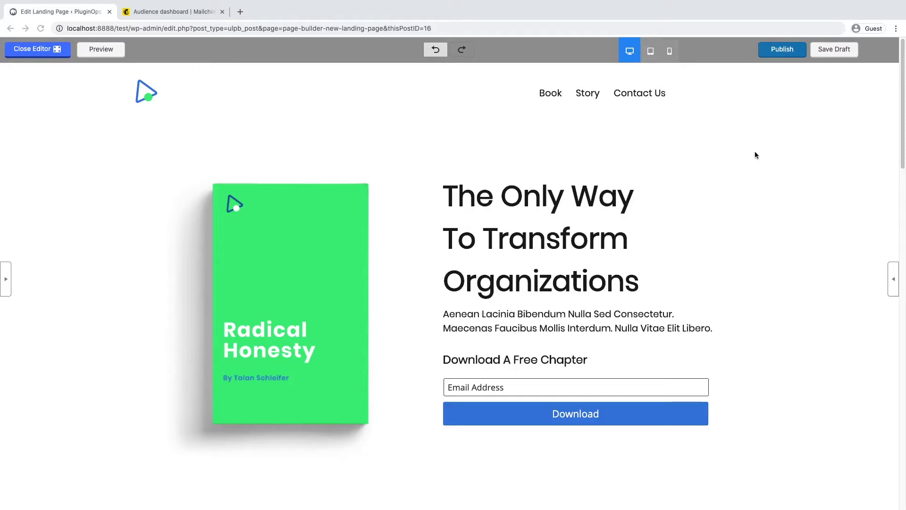
Step: Check the Mailchimp audience dashboard, then go back to the landing page editor
{"action": "left_click", "coordinate": [167, 11]}
{"action": "left_click", "coordinate": [65, 12]}
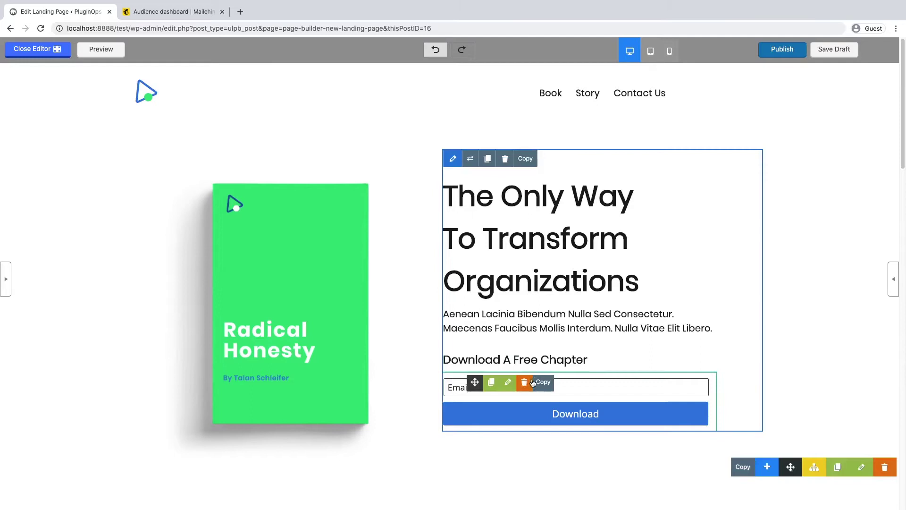
Step: In the email form's Integrations, collapse Email Notification and expand the MailChimp section
{"action": "left_click", "coordinate": [506, 387]}
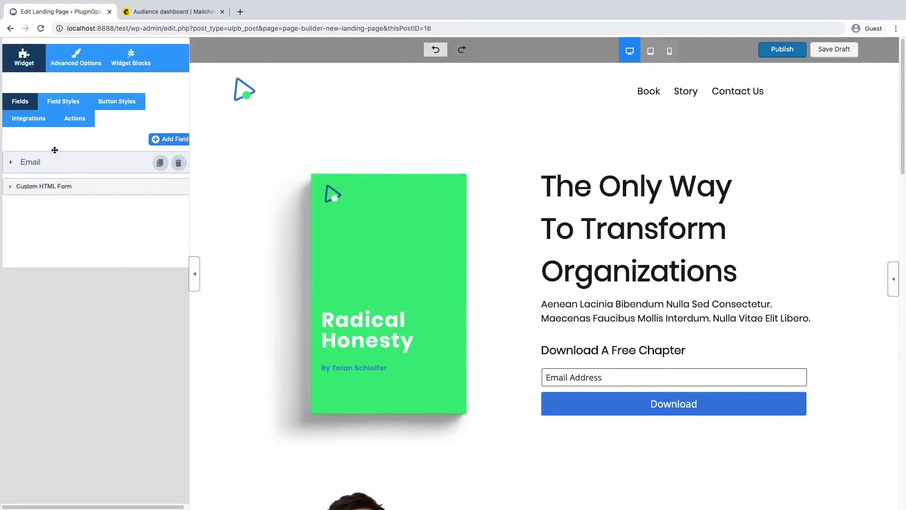
{"action": "left_click", "coordinate": [28, 119]}
{"action": "left_click", "coordinate": [55, 157]}
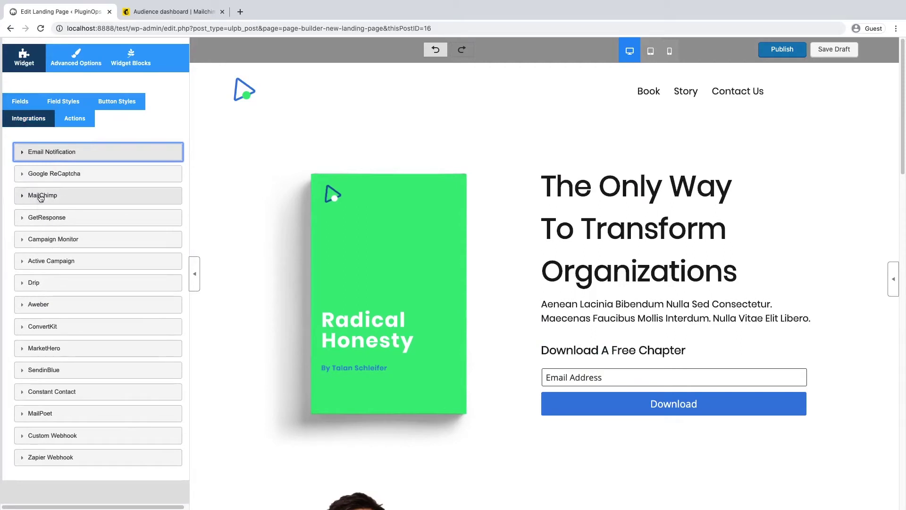
{"action": "left_click", "coordinate": [44, 197]}
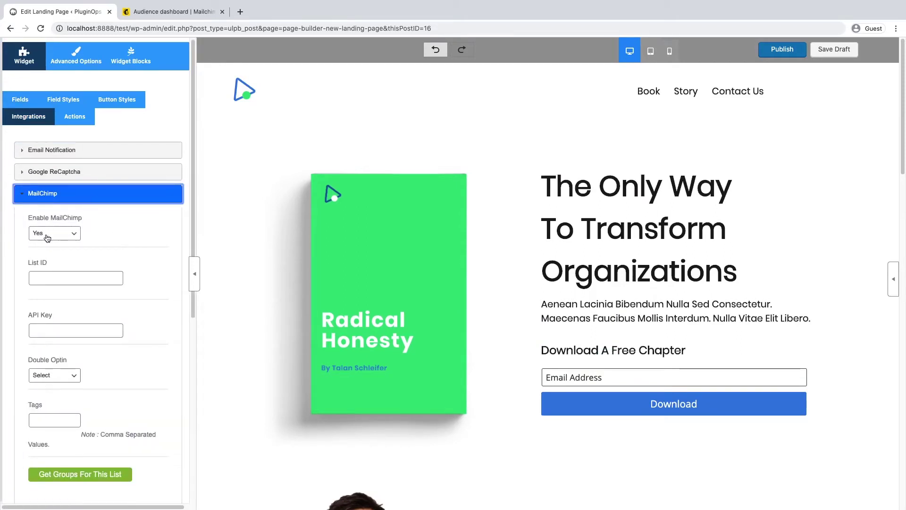
{"action": "scroll", "coordinate": [82, 253], "scroll_direction": "down", "scroll_amount": 1}
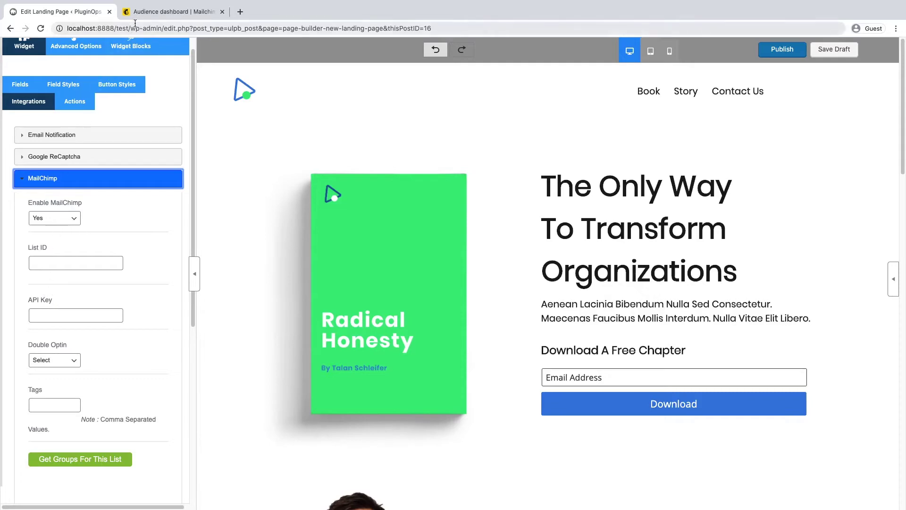
{"action": "left_click", "coordinate": [170, 11]}
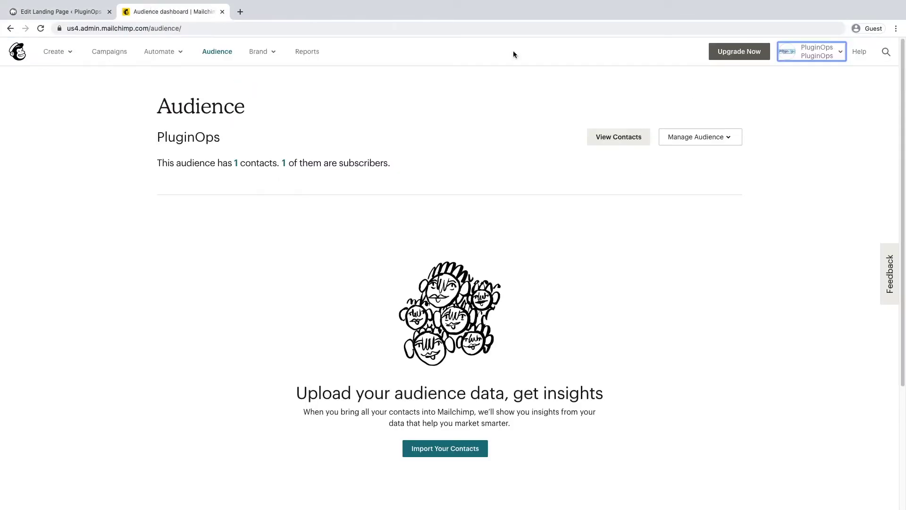
Step: Go to the Mailchimp account's Extras > API keys page
{"action": "left_click", "coordinate": [807, 97]}
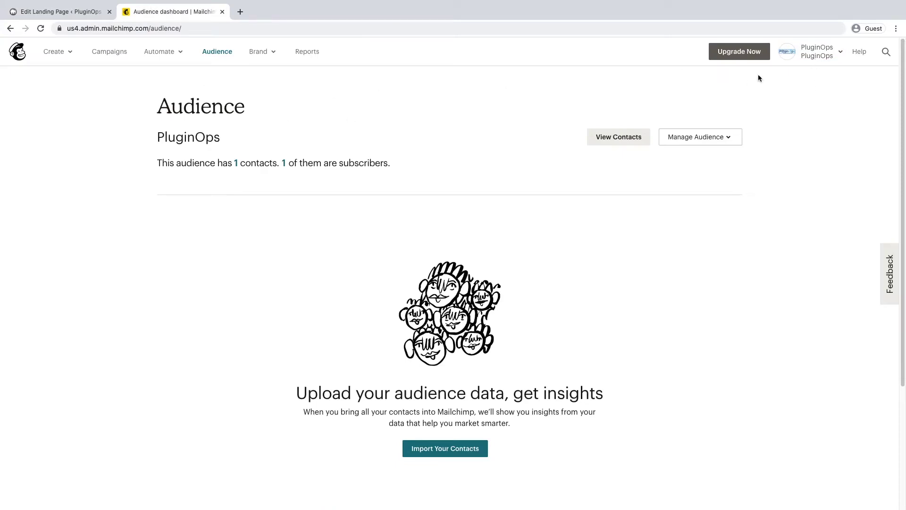
{"action": "left_click", "coordinate": [805, 55]}
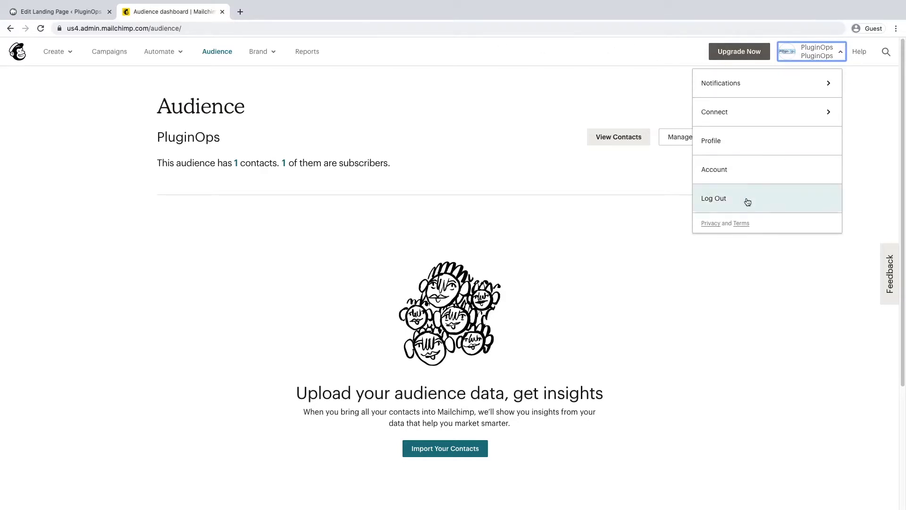
{"action": "left_click", "coordinate": [748, 174]}
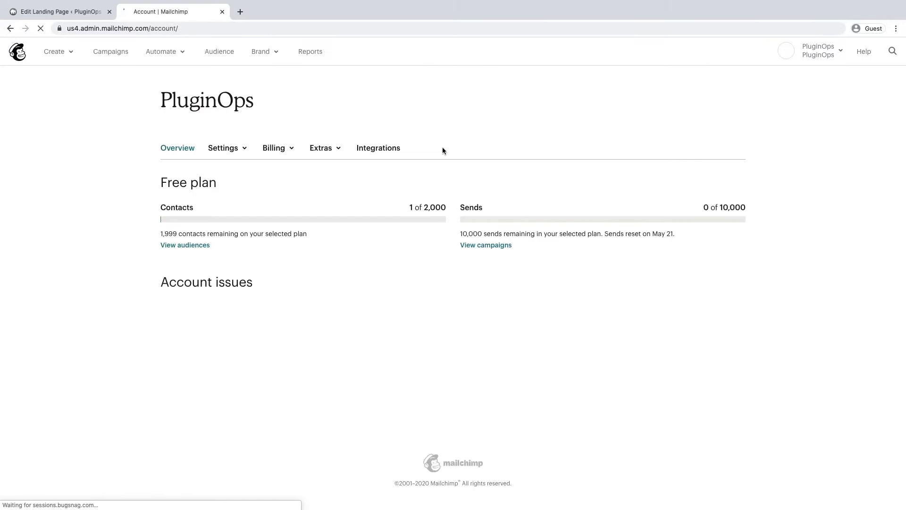
{"action": "left_click", "coordinate": [317, 150]}
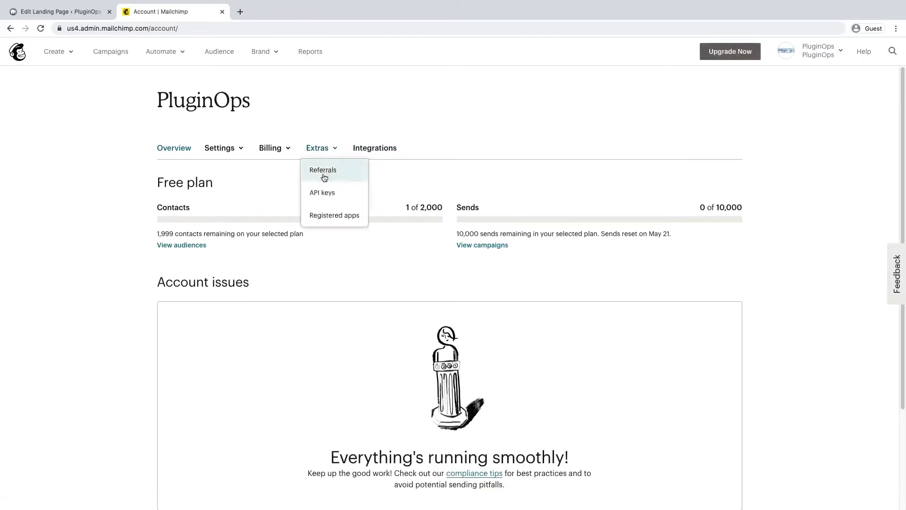
{"action": "left_click", "coordinate": [321, 194]}
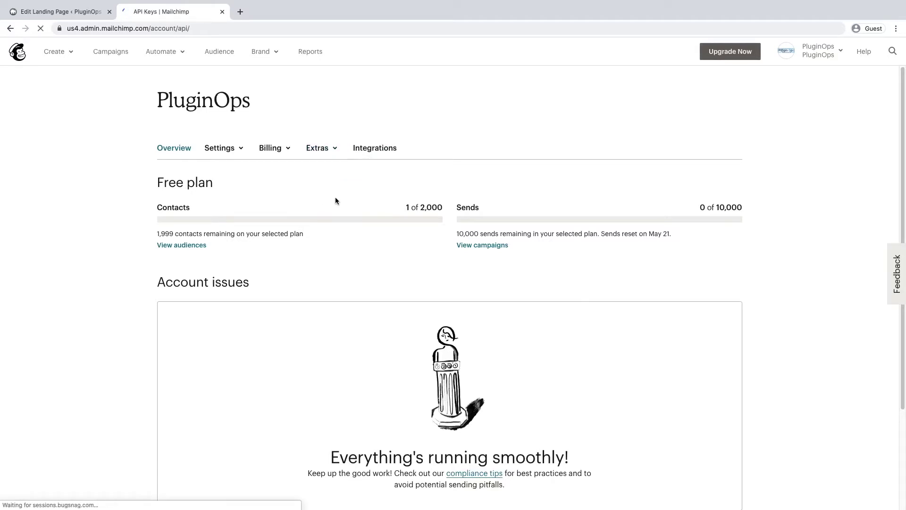
Step: Create a new API key and select it for copying
{"action": "scroll", "coordinate": [339, 270], "scroll_direction": "down", "scroll_amount": 3}
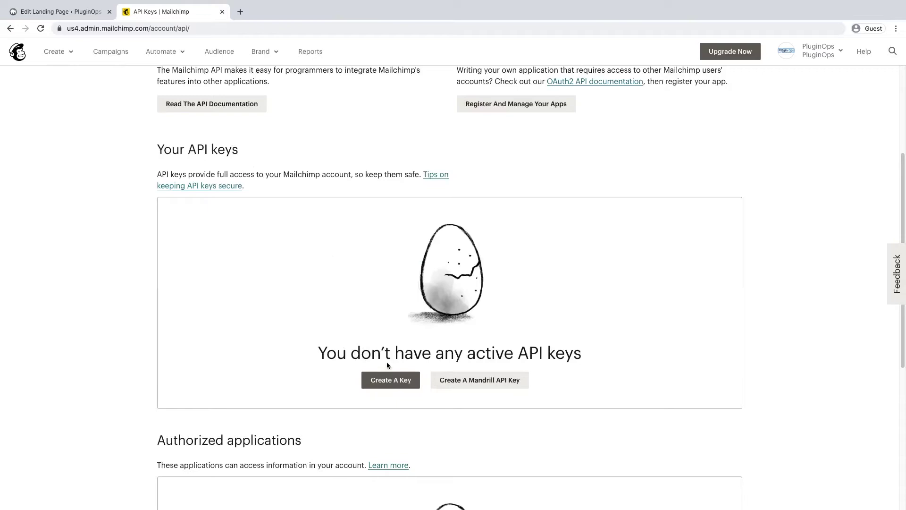
{"action": "left_click", "coordinate": [394, 382]}
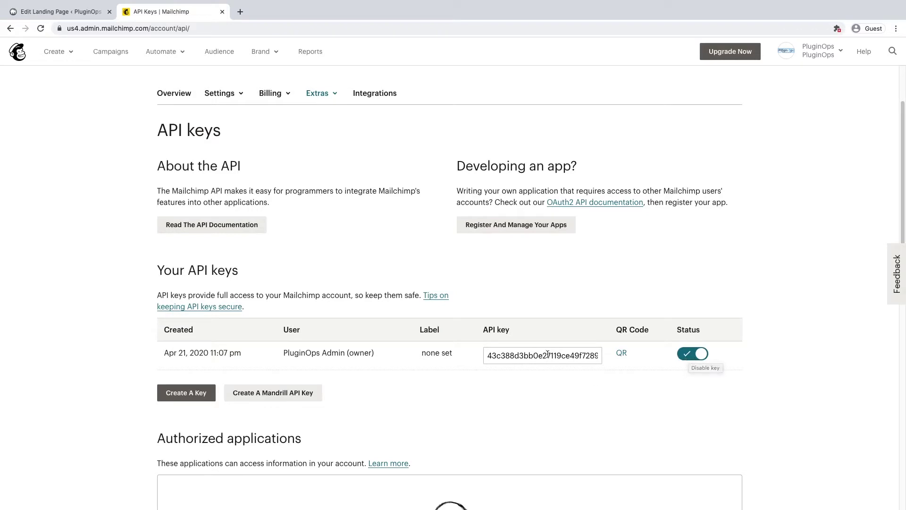
{"action": "left_click", "coordinate": [520, 355]}
{"action": "key", "text": "ctrl+c"}
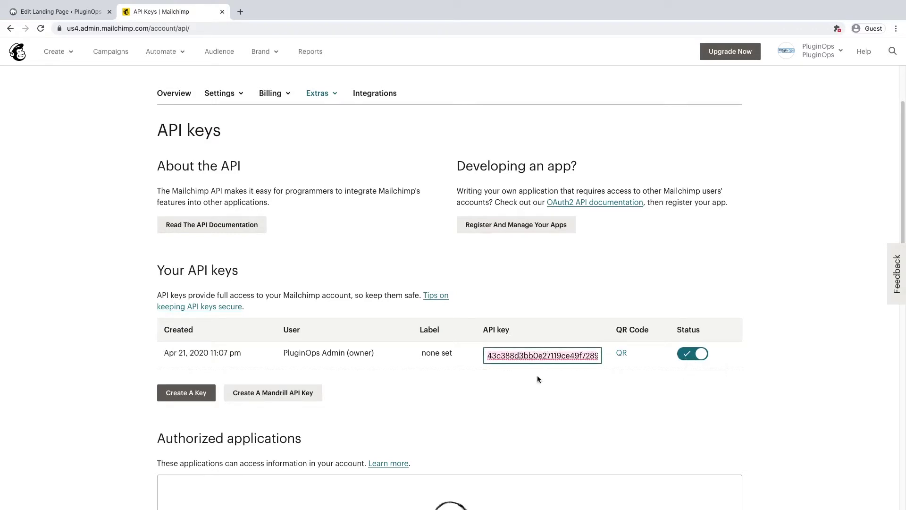
Step: Paste the new key into the editor's MailChimp API Key field
{"action": "left_click", "coordinate": [62, 14]}
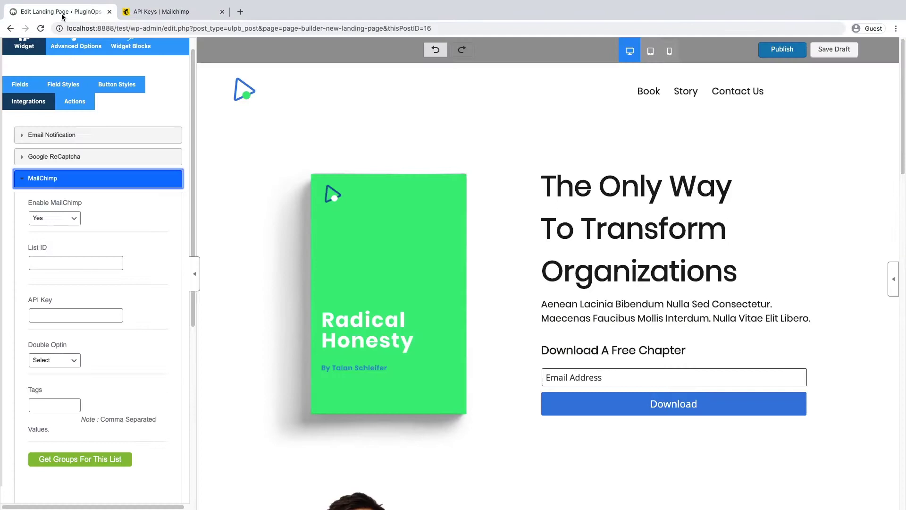
{"action": "left_click", "coordinate": [99, 316]}
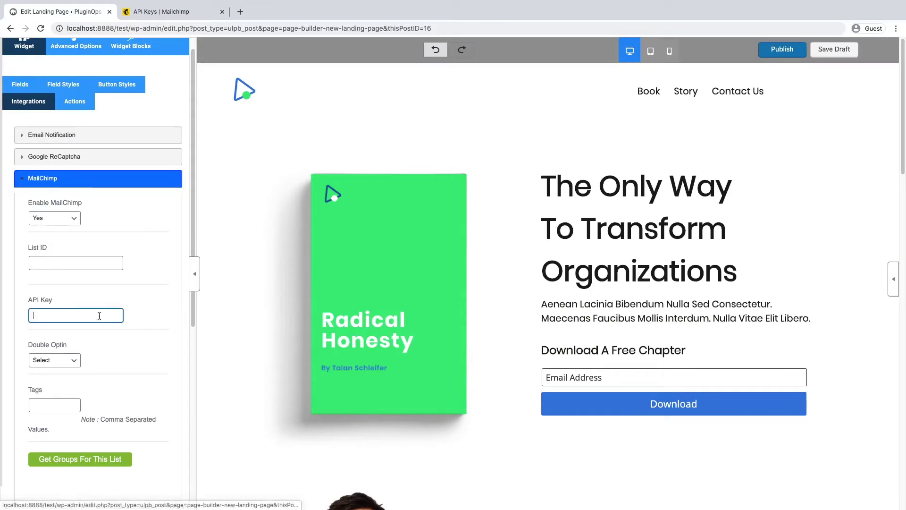
{"action": "key", "text": "ctrl+v"}
{"action": "left_click", "coordinate": [113, 301]}
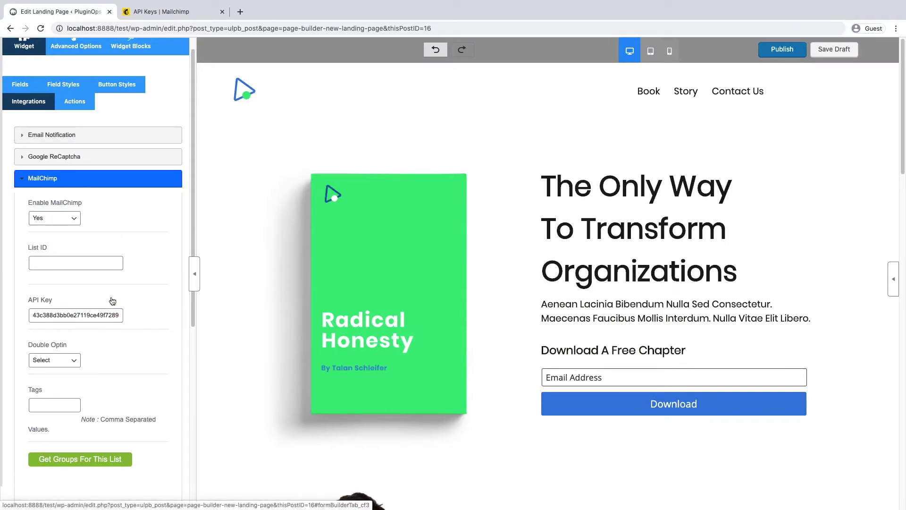
{"action": "left_click", "coordinate": [134, 9]}
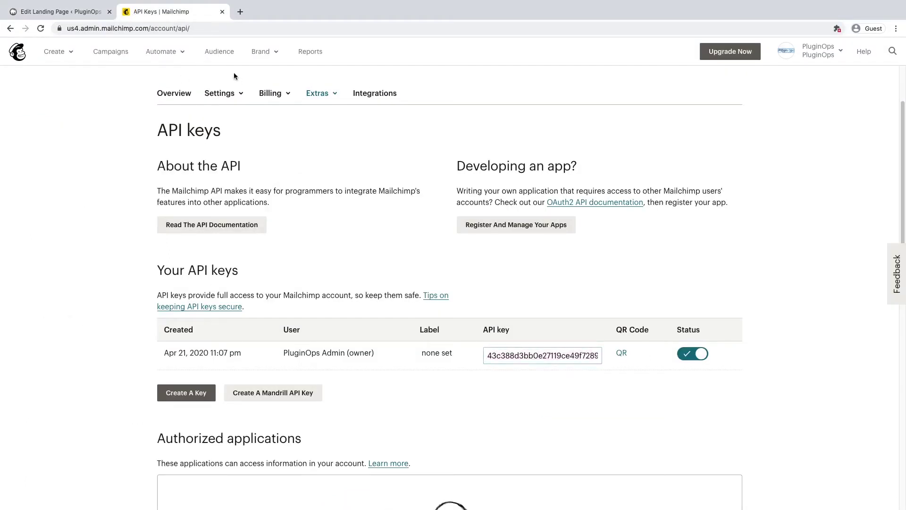
{"action": "left_click", "coordinate": [52, 12]}
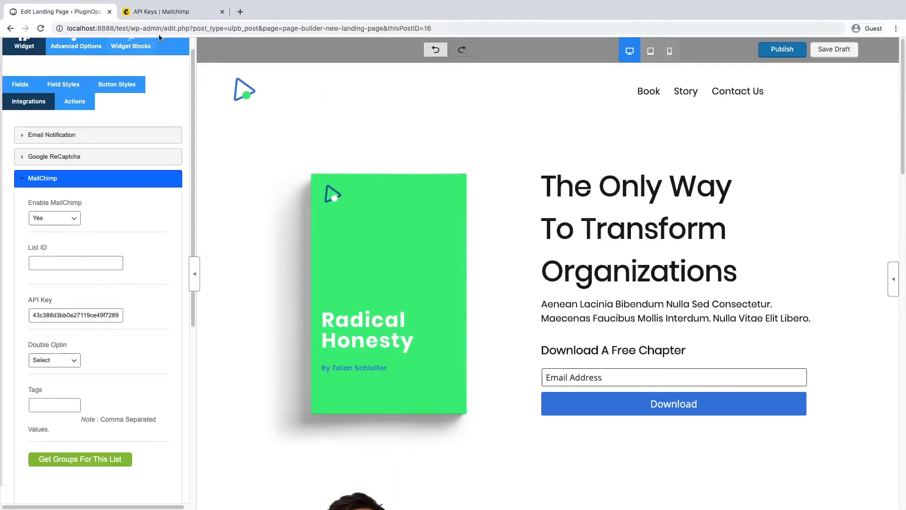
{"action": "left_click", "coordinate": [163, 13]}
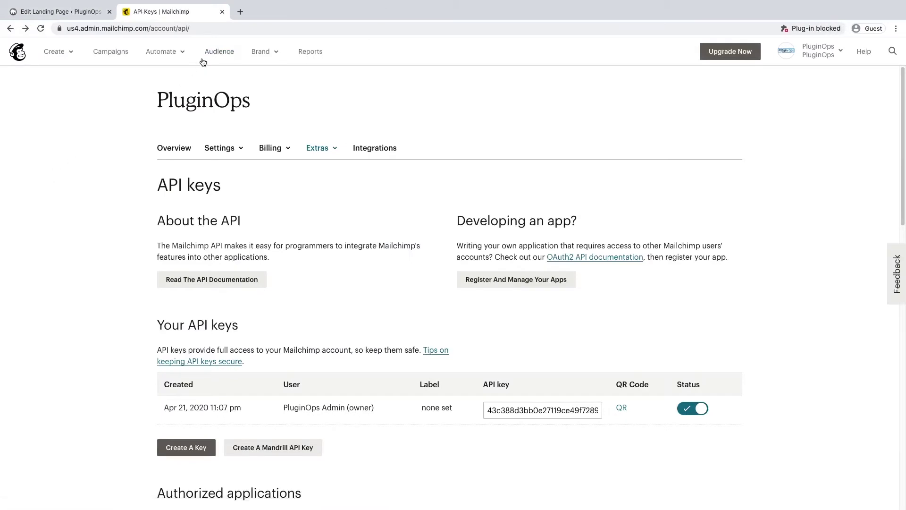
Step: Open the audience's name and defaults settings and select the Audience ID value
{"action": "left_click", "coordinate": [217, 55]}
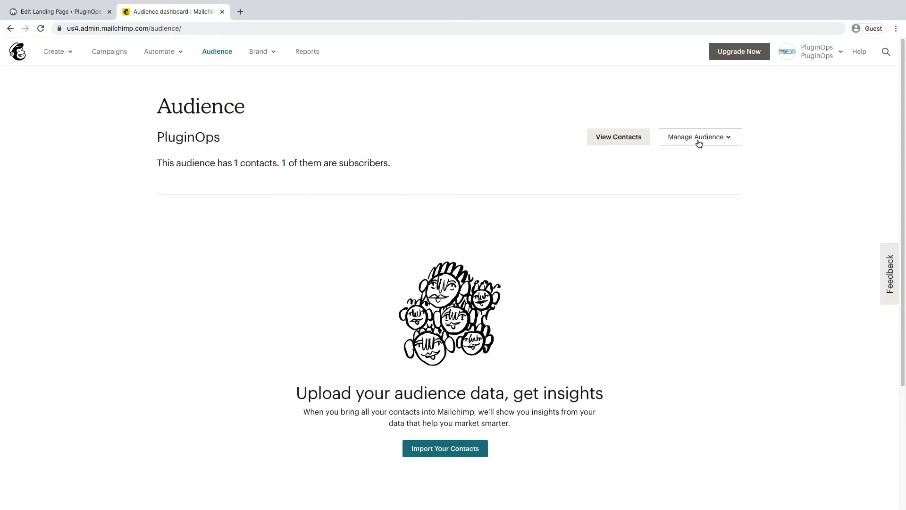
{"action": "left_click", "coordinate": [699, 143]}
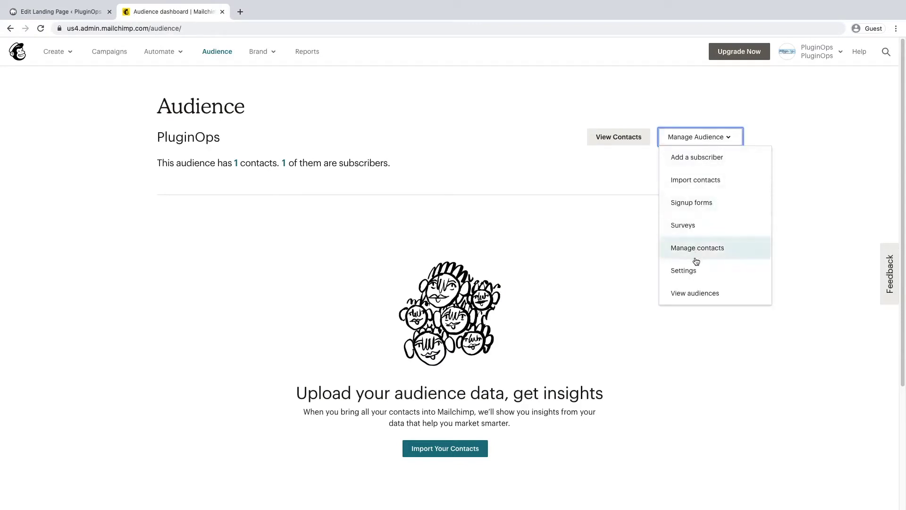
{"action": "left_click", "coordinate": [692, 271]}
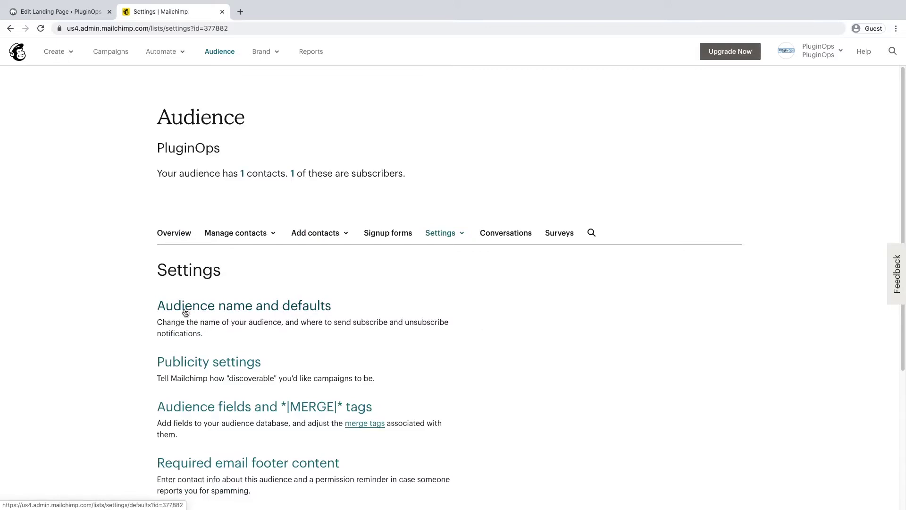
{"action": "left_click", "coordinate": [238, 314]}
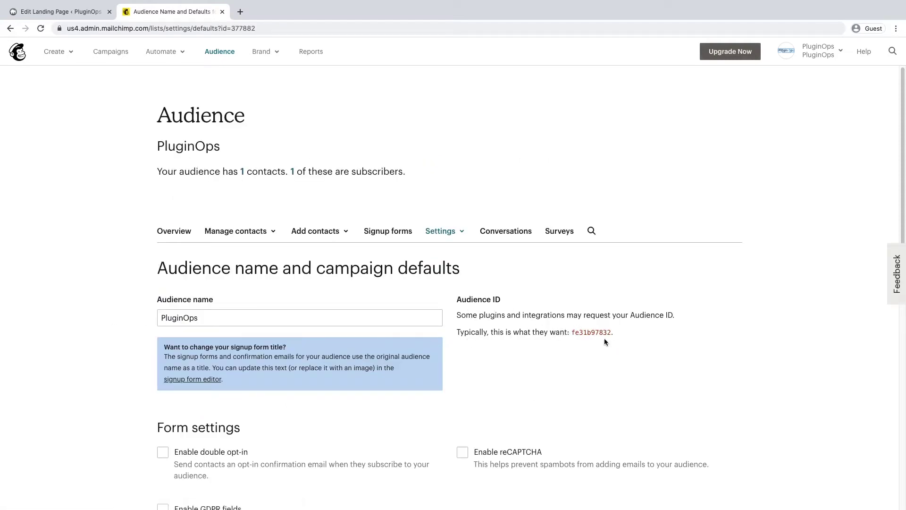
{"action": "left_click_drag", "start_coordinate": [572, 333], "coordinate": [603, 332]}
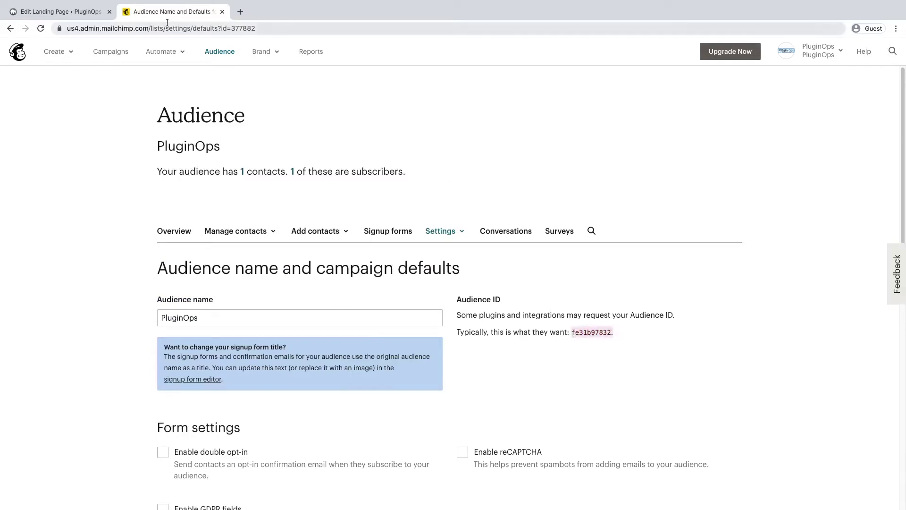
{"action": "left_click", "coordinate": [60, 11]}
Step: Paste the audience ID into the MailChimp List ID field, tidy it, and collapse the panel
{"action": "left_click", "coordinate": [85, 262]}
{"action": "type", "text": "fe31b97832"}
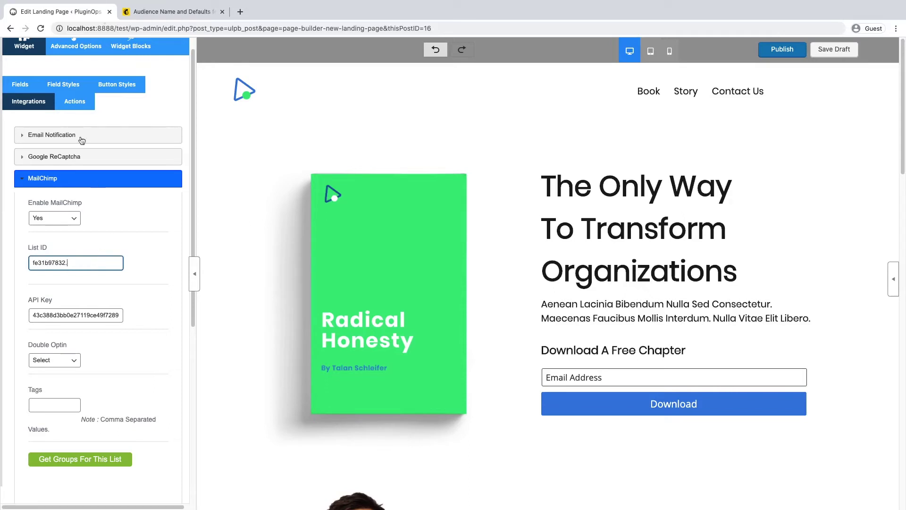
{"action": "double_click", "coordinate": [67, 266]}
{"action": "left_click", "coordinate": [105, 262]}
{"action": "left_click", "coordinate": [146, 211]}
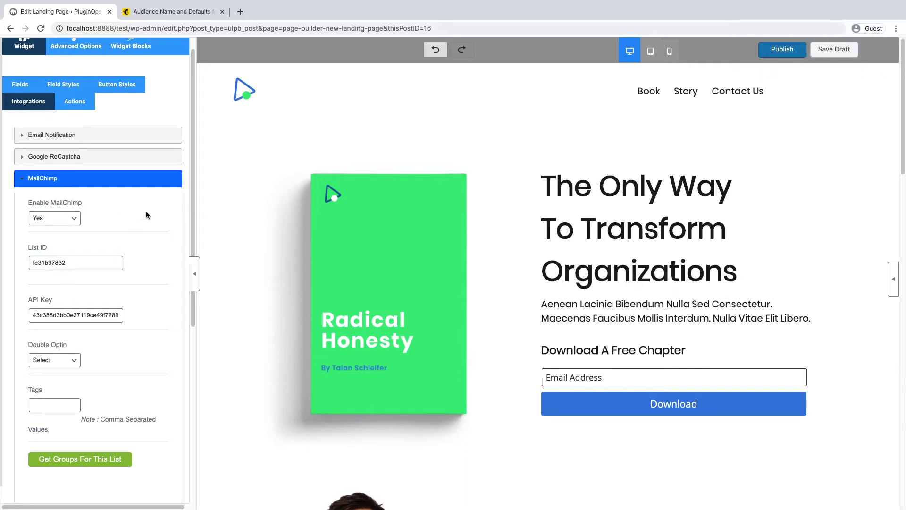
{"action": "left_click", "coordinate": [192, 263]}
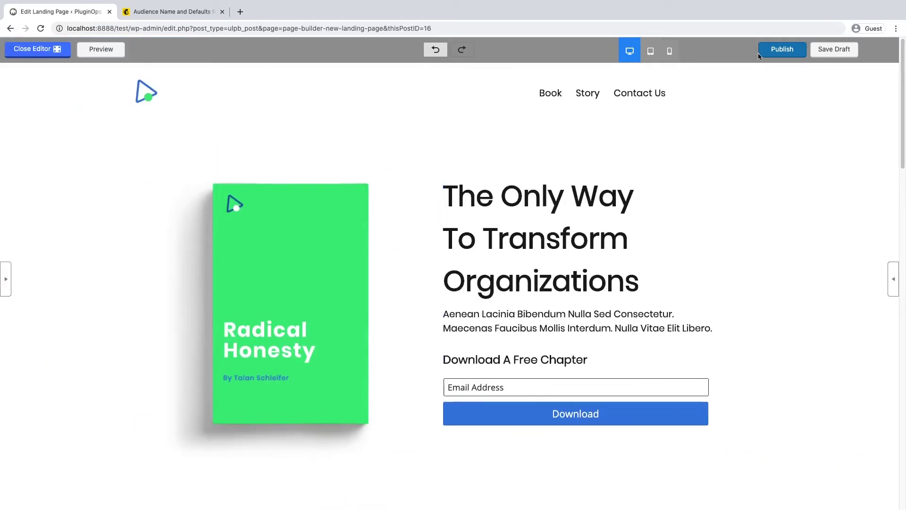
Step: Save the draft, preview the page, and submit a test email address through the Download form
{"action": "left_click", "coordinate": [840, 55]}
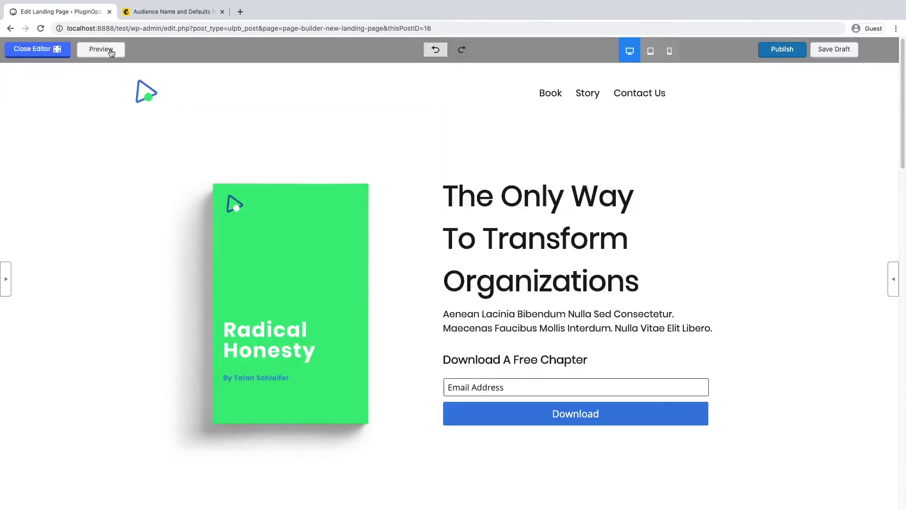
{"action": "left_click", "coordinate": [111, 50]}
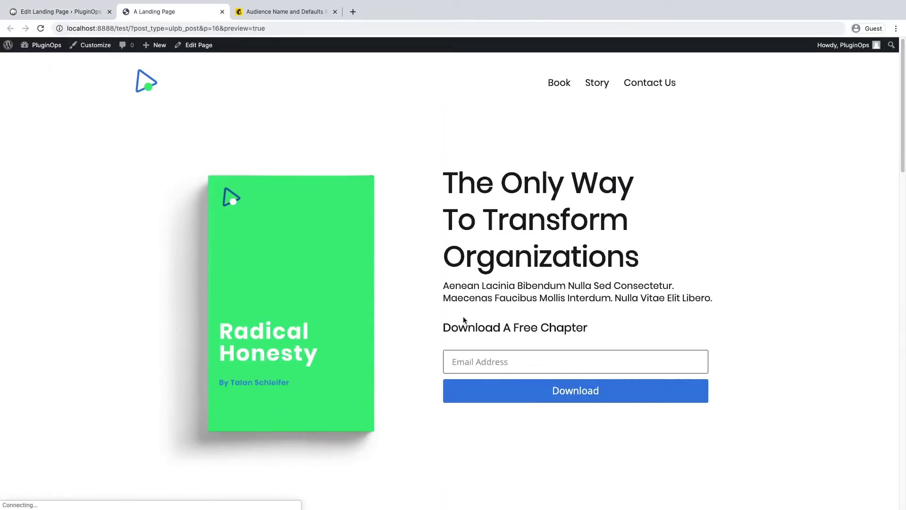
{"action": "left_click", "coordinate": [520, 367]}
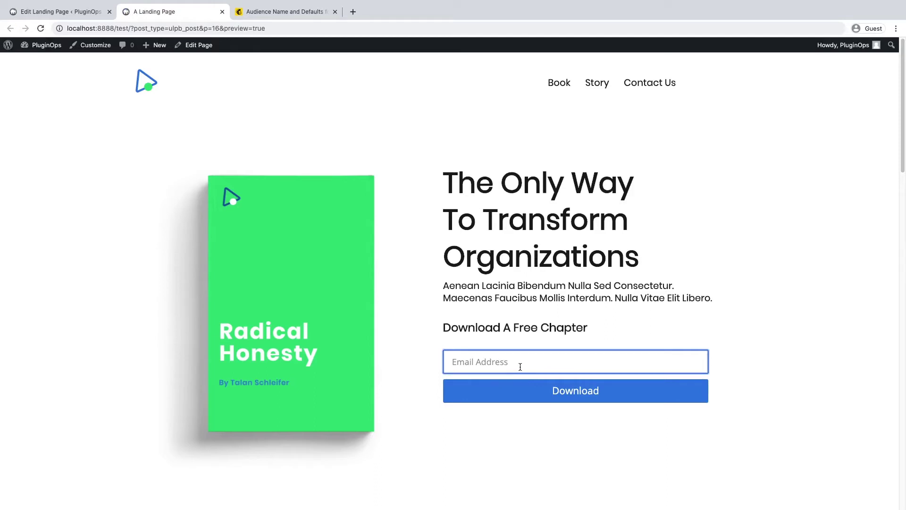
{"action": "type", "text": "john@abcfg.com"}
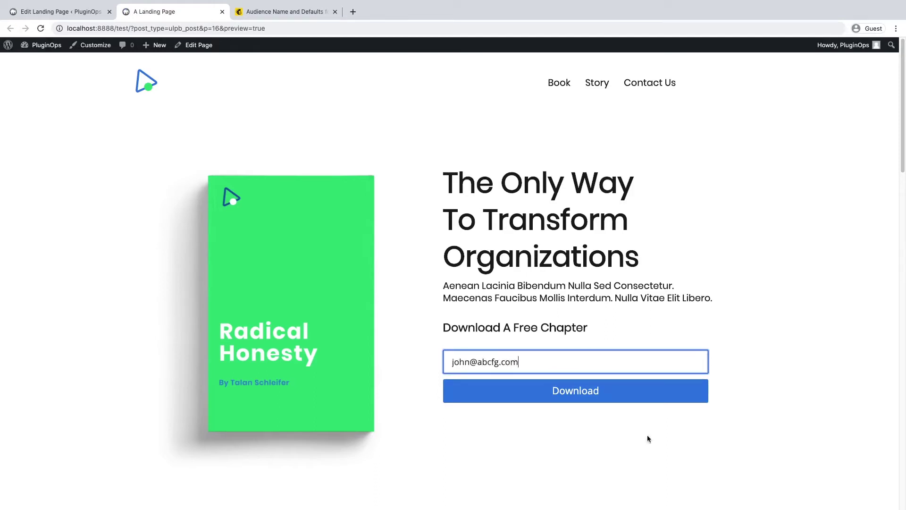
{"action": "left_click", "coordinate": [622, 401]}
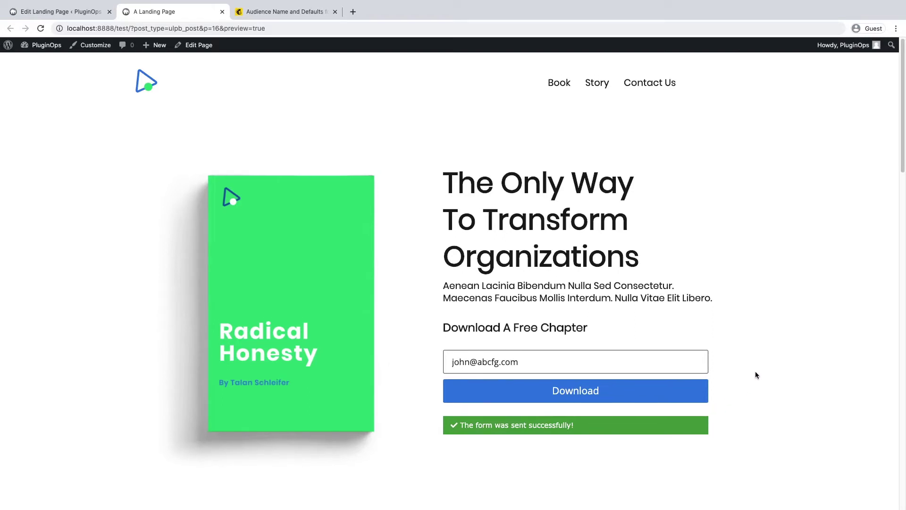
{"action": "key", "text": "super+alt+i"}
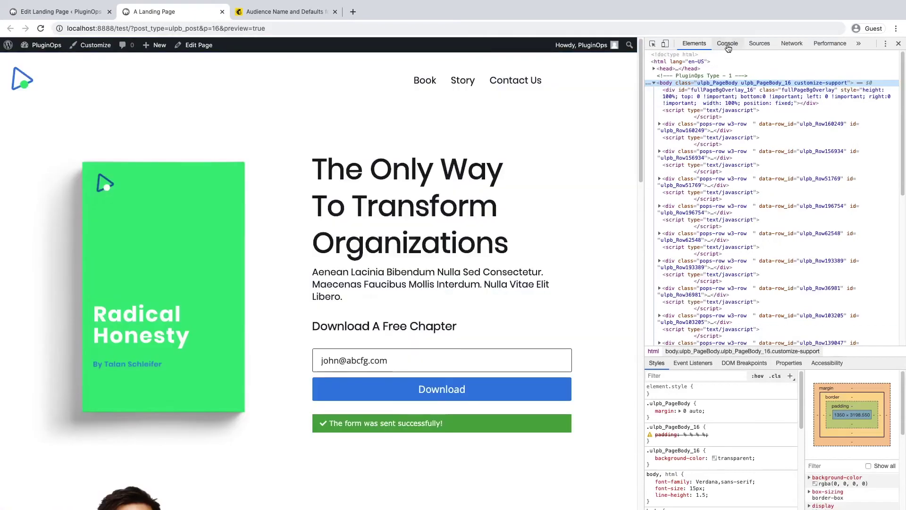
Step: Read the Console's MailChimp success log, then close DevTools and go back to Mailchimp
{"action": "left_click", "coordinate": [728, 43]}
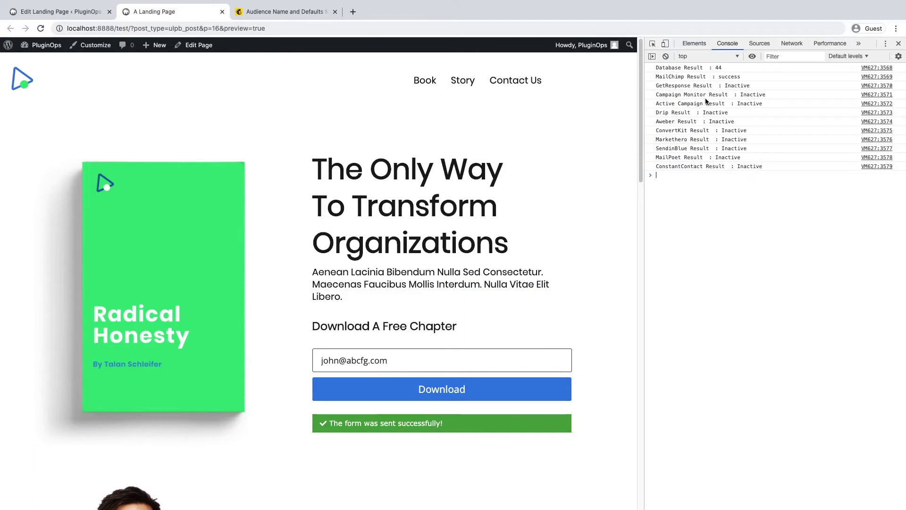
{"action": "key", "text": "super+alt+i"}
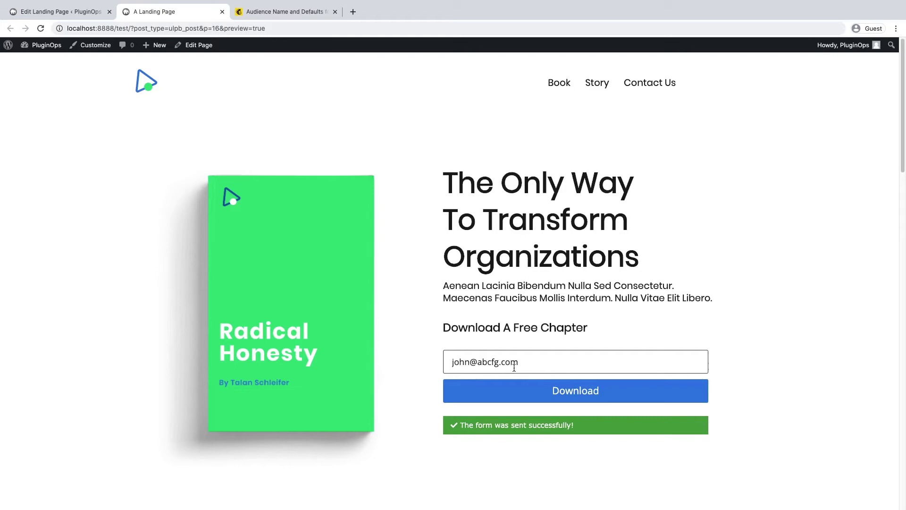
{"action": "left_click", "coordinate": [283, 12]}
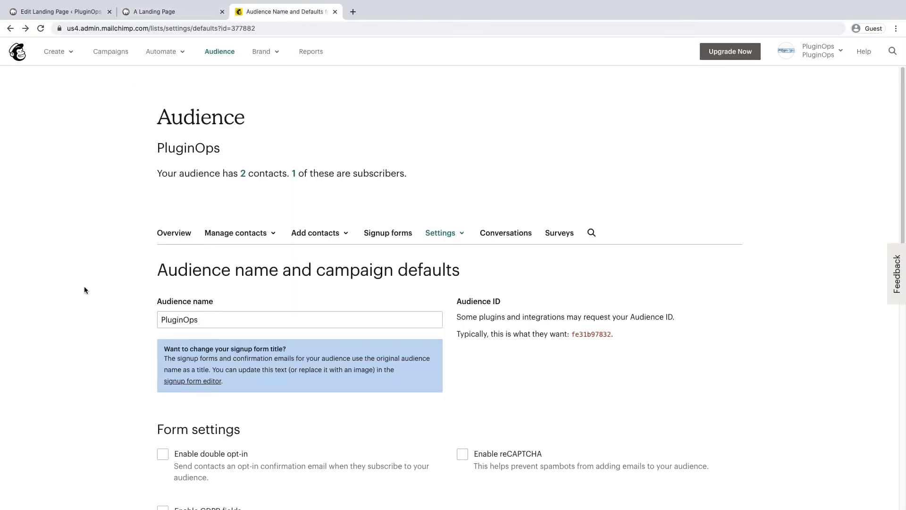
Step: From the audience Overview, open the Subscribed Contacts list showing the API-sourced test signup
{"action": "left_click", "coordinate": [164, 234]}
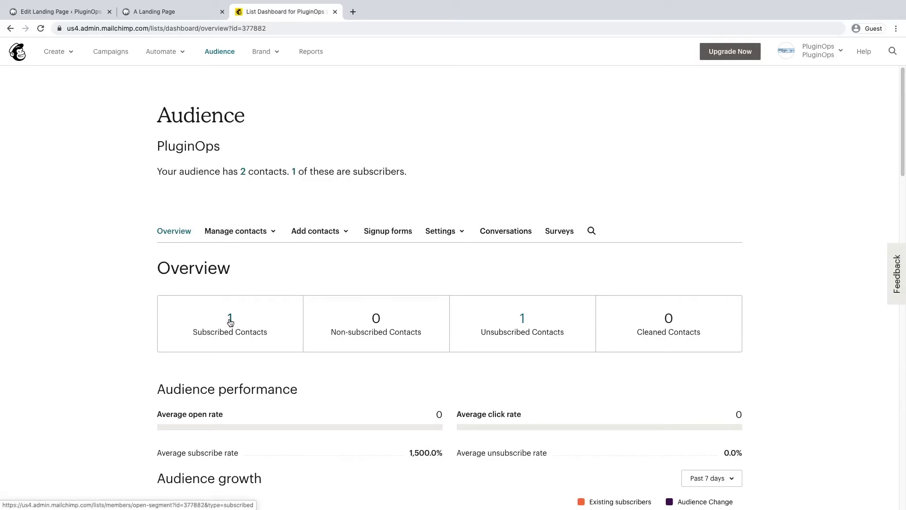
{"action": "left_click", "coordinate": [230, 321]}
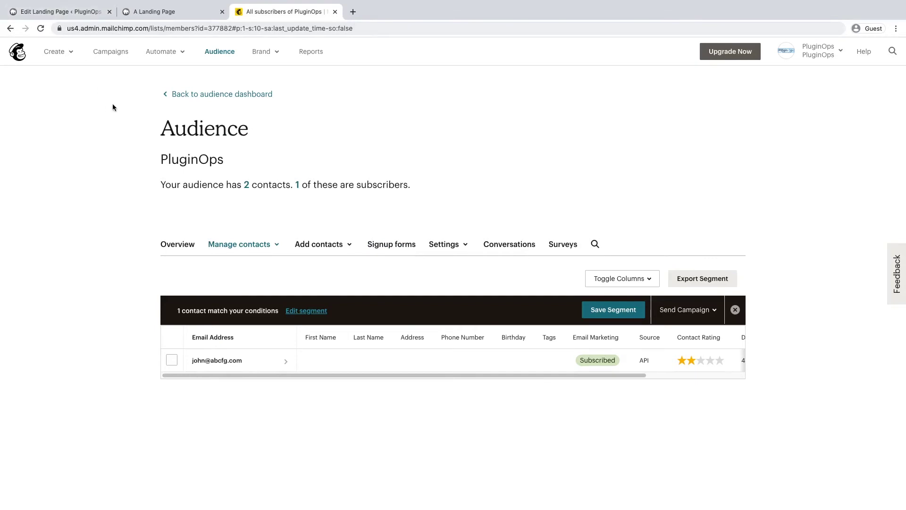
Step: Open the audience's Audience fields and *|MERGE|* tags page and scroll to the bottom
{"action": "left_click", "coordinate": [99, 13]}
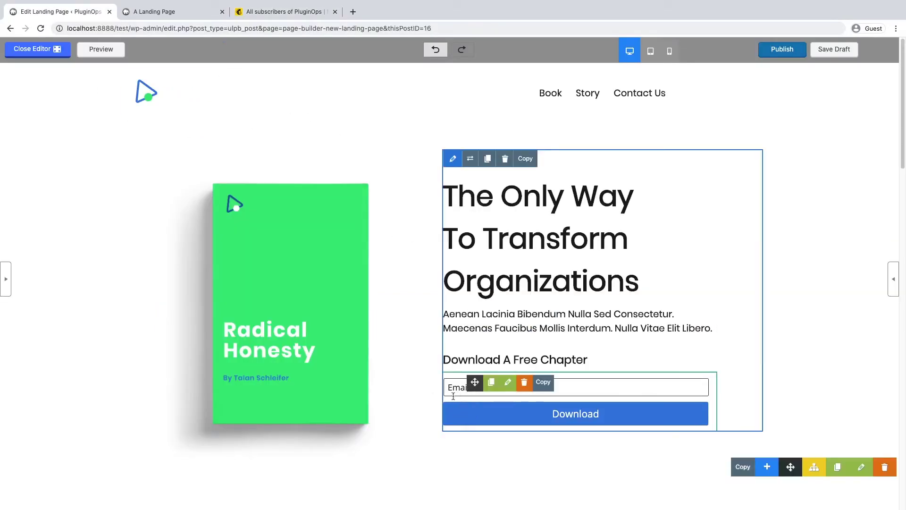
{"action": "left_click", "coordinate": [267, 12]}
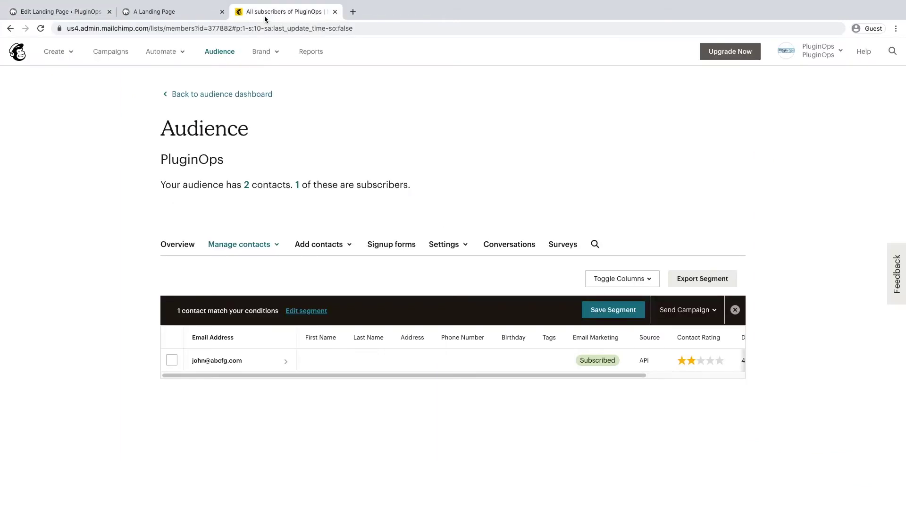
{"action": "left_click", "coordinate": [445, 250]}
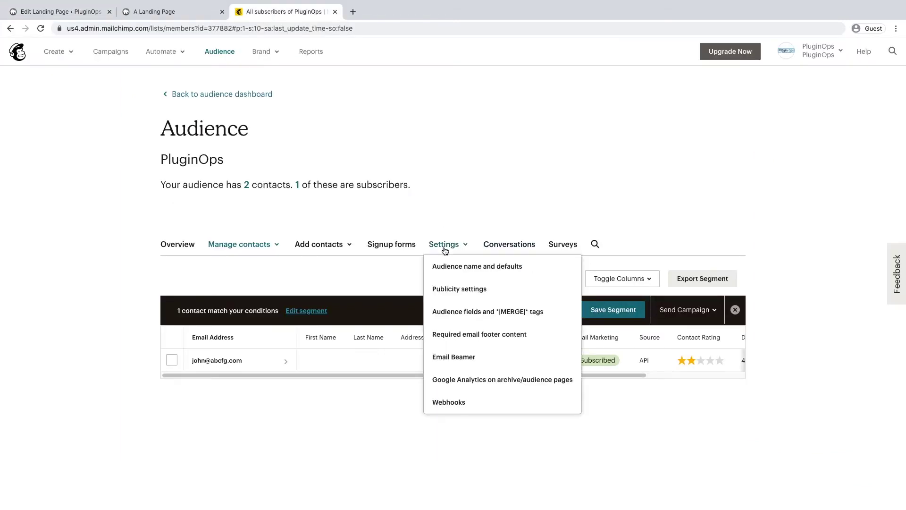
{"action": "left_click", "coordinate": [466, 312]}
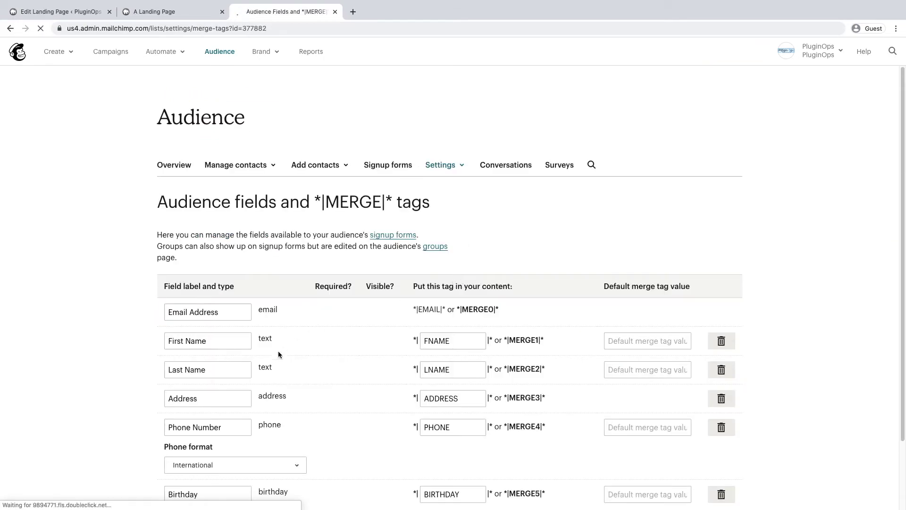
{"action": "scroll", "coordinate": [278, 369], "scroll_direction": "down", "scroll_amount": 3}
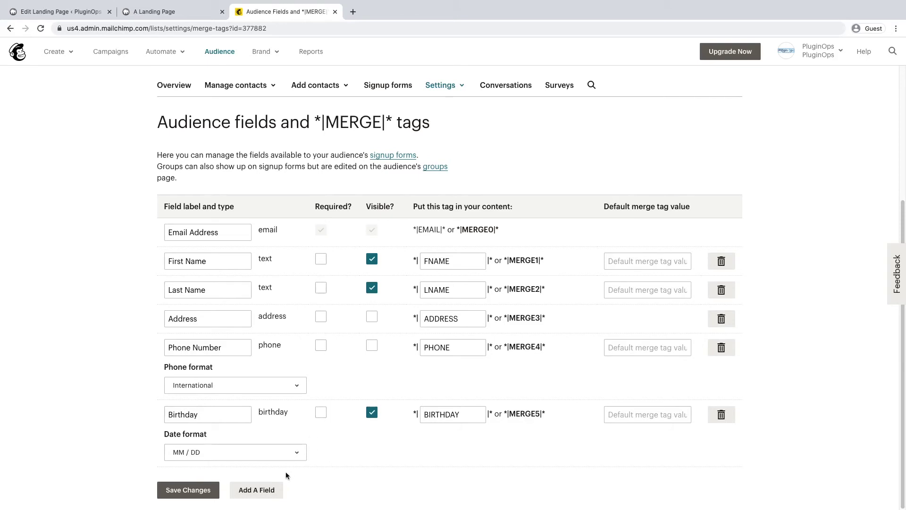
Step: Add a new audience field and review the existing FNAME, LNAME, ADDRESS and PHONE merge tags
{"action": "left_click", "coordinate": [269, 491]}
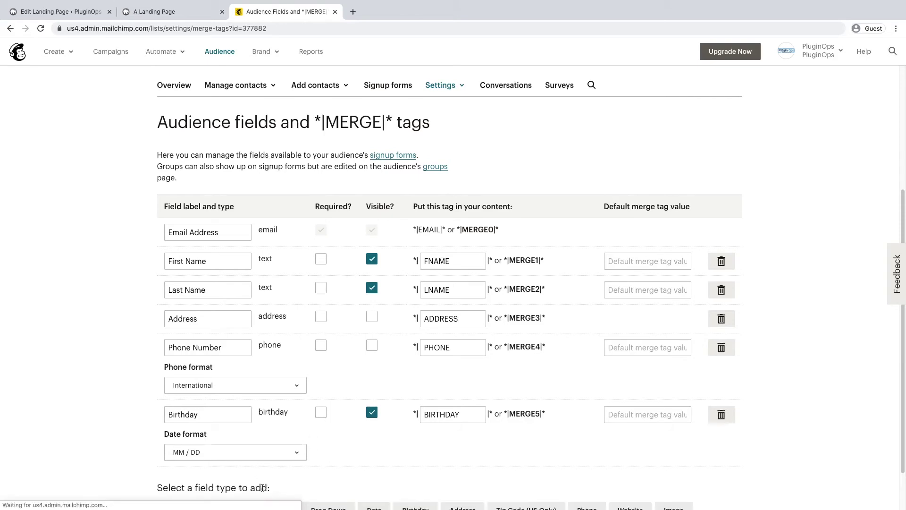
{"action": "scroll", "coordinate": [231, 469], "scroll_direction": "down", "scroll_amount": 1}
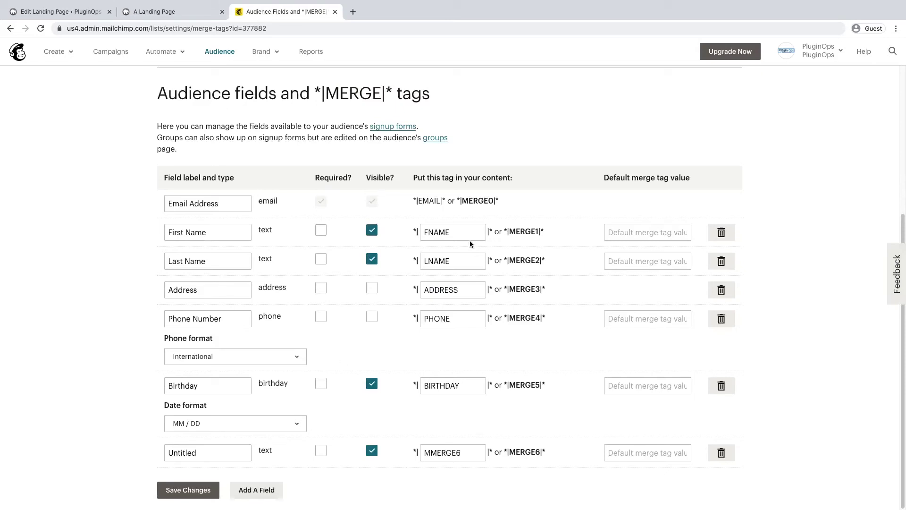
{"action": "left_click", "coordinate": [424, 232]}
{"action": "left_click", "coordinate": [422, 256]}
{"action": "left_click", "coordinate": [451, 288]}
{"action": "left_click", "coordinate": [448, 319]}
{"action": "left_click", "coordinate": [446, 349]}
Step: Label the new field 'Message', change its merge tag from MMERGE6 to MESSAGE, and save
{"action": "left_click", "coordinate": [215, 449]}
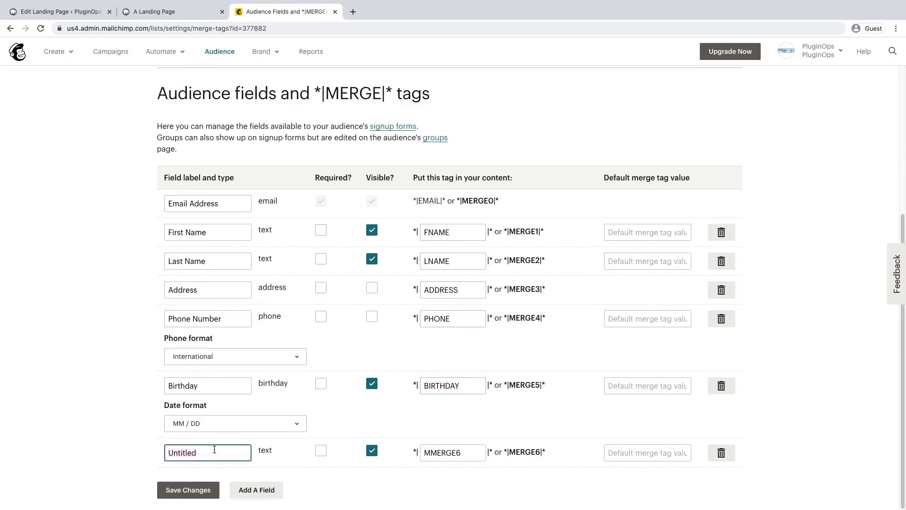
{"action": "type", "text": "Message"}
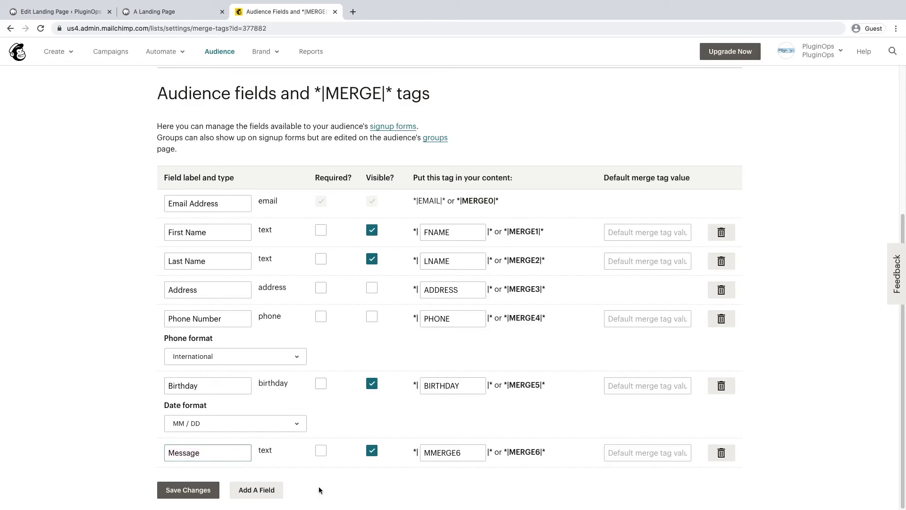
{"action": "left_click", "coordinate": [433, 460]}
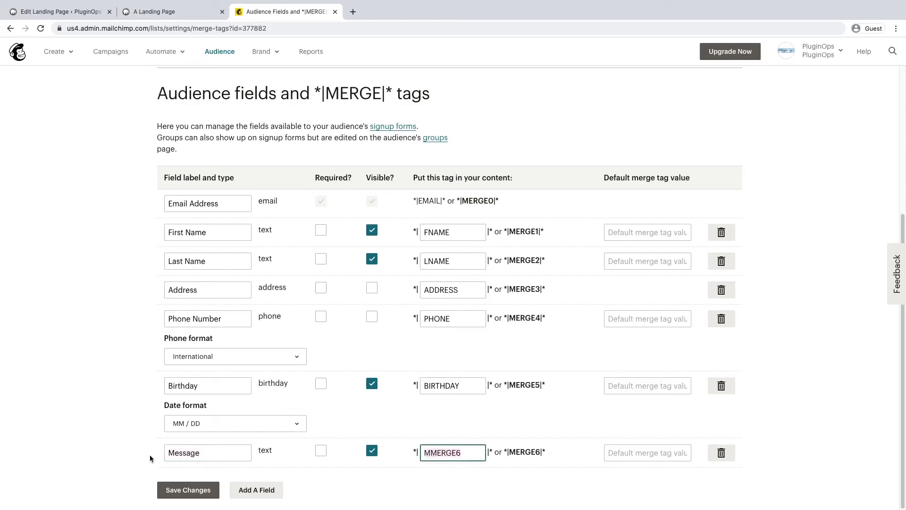
{"action": "type", "text": "MESSAGE"}
{"action": "left_click", "coordinate": [185, 494]}
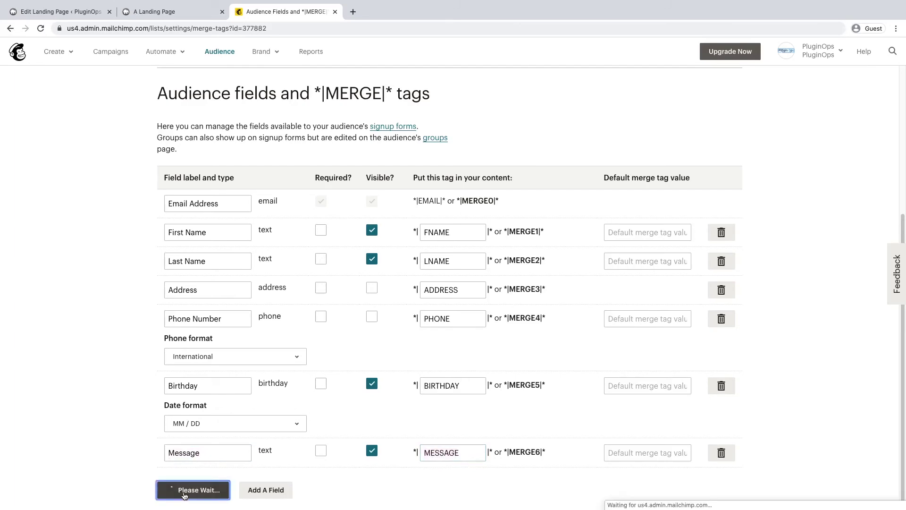
Step: Add a text field to the form widget with field name and placeholder 'Message'
{"action": "left_click", "coordinate": [59, 11]}
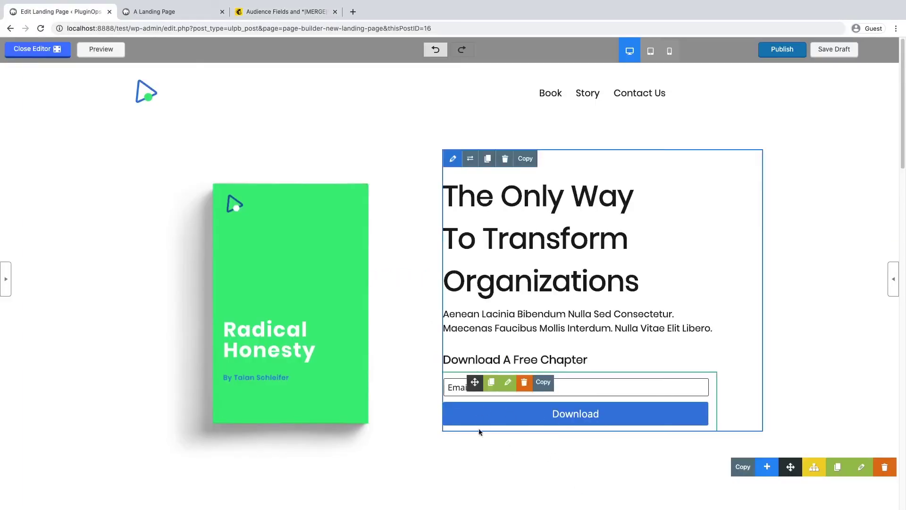
{"action": "left_click", "coordinate": [509, 383]}
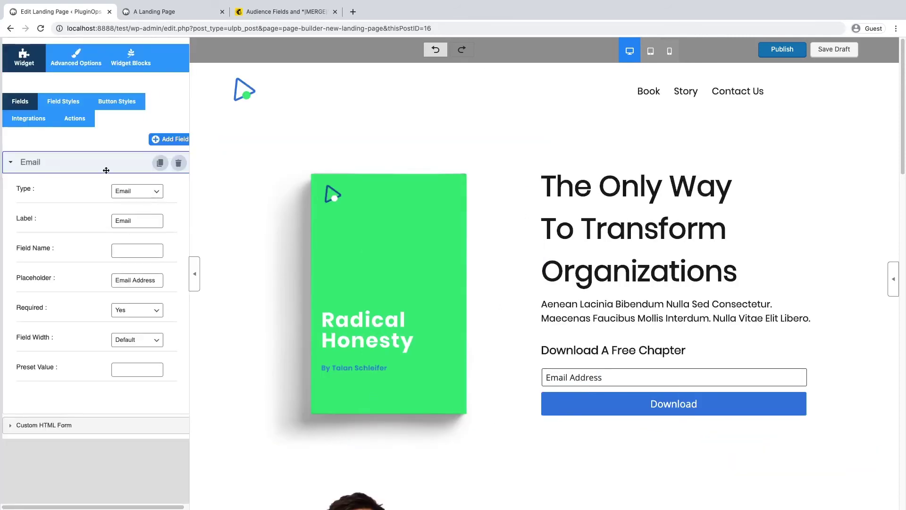
{"action": "left_click", "coordinate": [169, 139]}
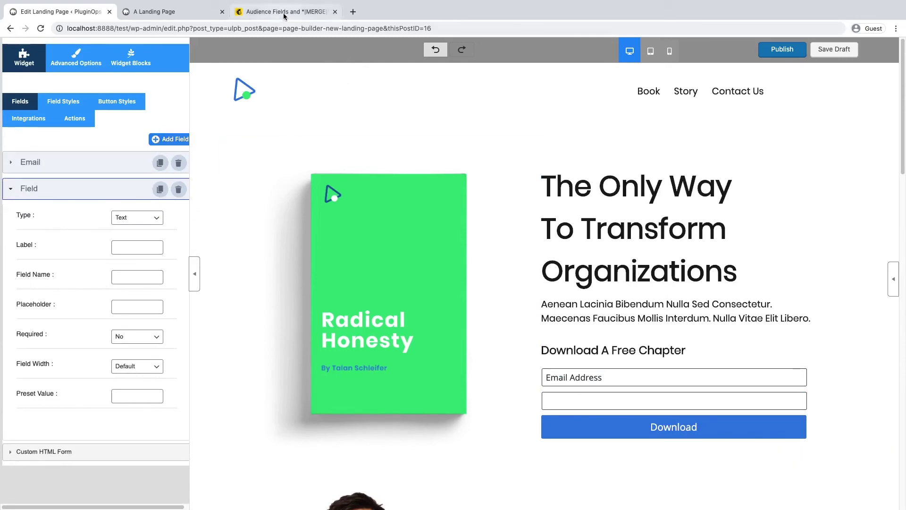
{"action": "left_click", "coordinate": [309, 12]}
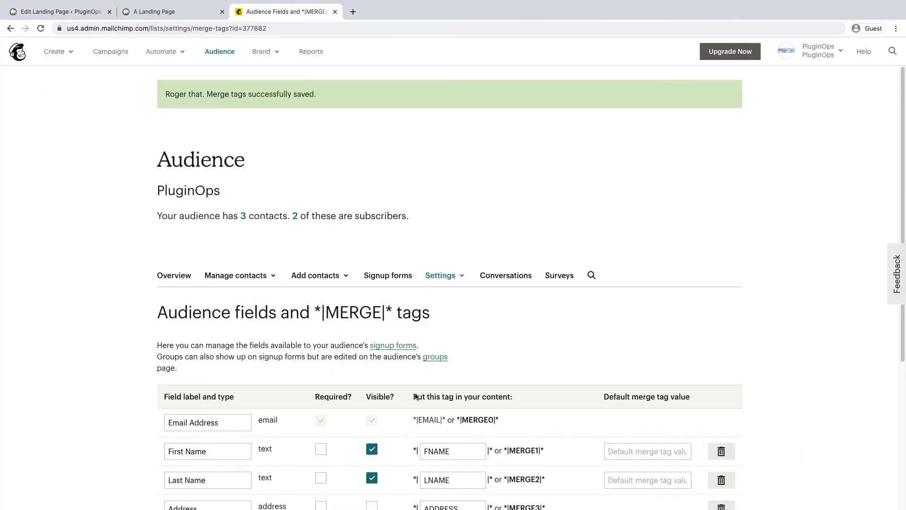
{"action": "scroll", "coordinate": [470, 331], "scroll_direction": "down", "scroll_amount": 5}
{"action": "left_click", "coordinate": [61, 11]}
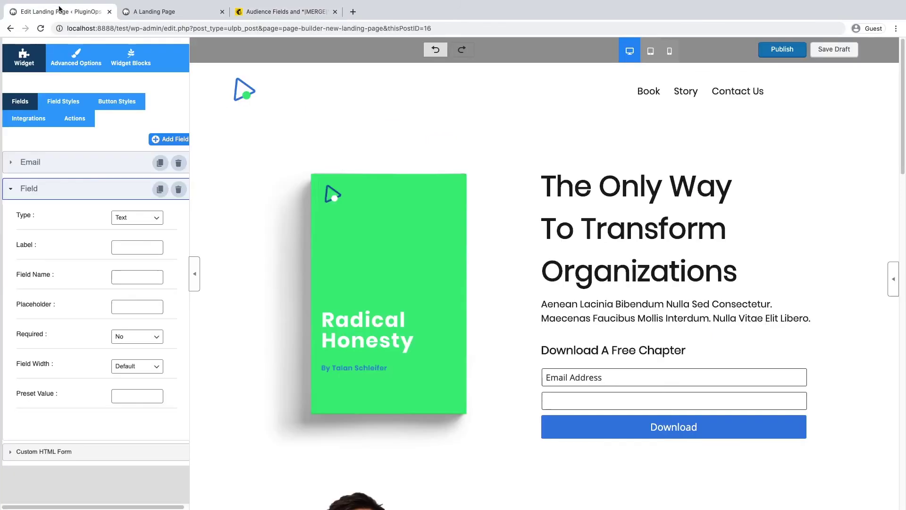
{"action": "left_click", "coordinate": [120, 280]}
{"action": "left_click", "coordinate": [123, 299]}
{"action": "left_click", "coordinate": [194, 279]}
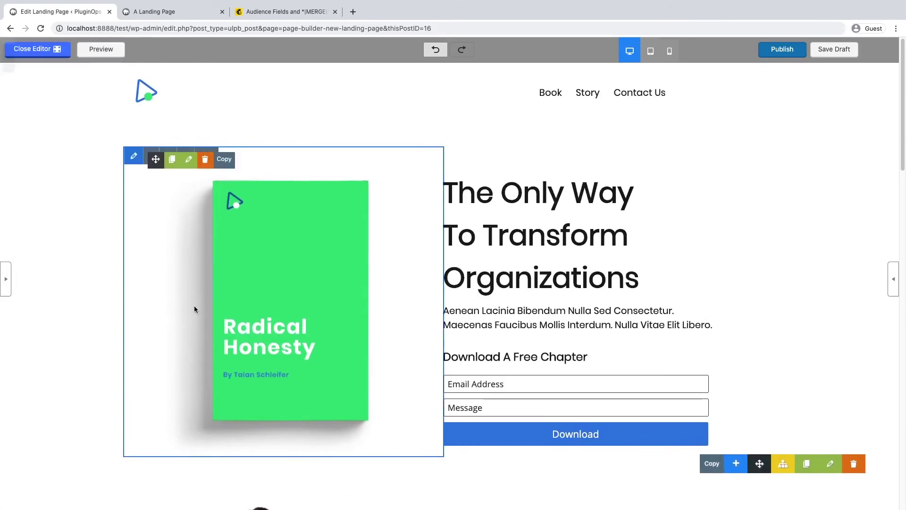
Step: Save the landing page as a draft and reload the preview to show the updated form
{"action": "left_click", "coordinate": [822, 49]}
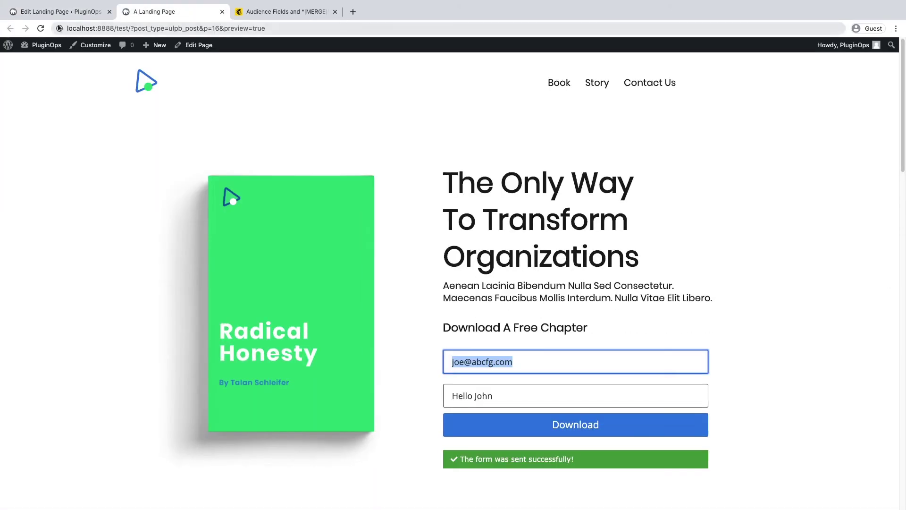
{"action": "left_click", "coordinate": [40, 28]}
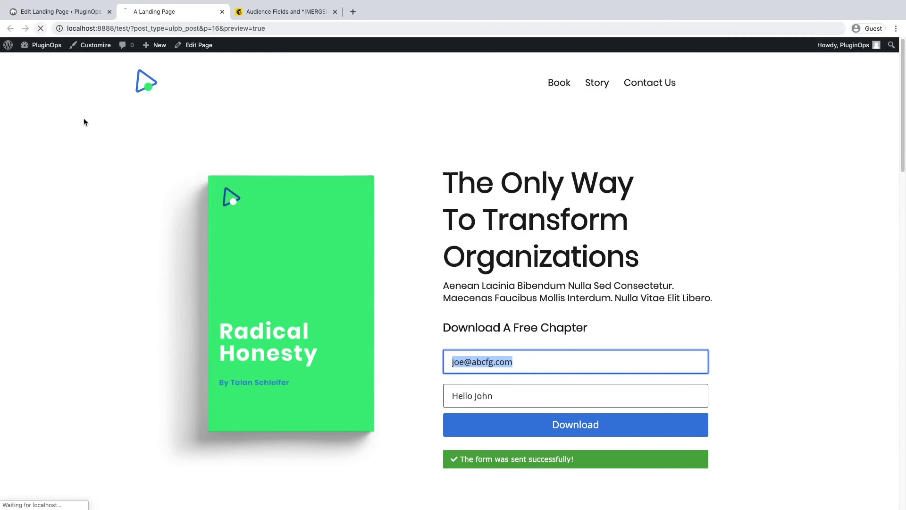
{"action": "left_click", "coordinate": [42, 11]}
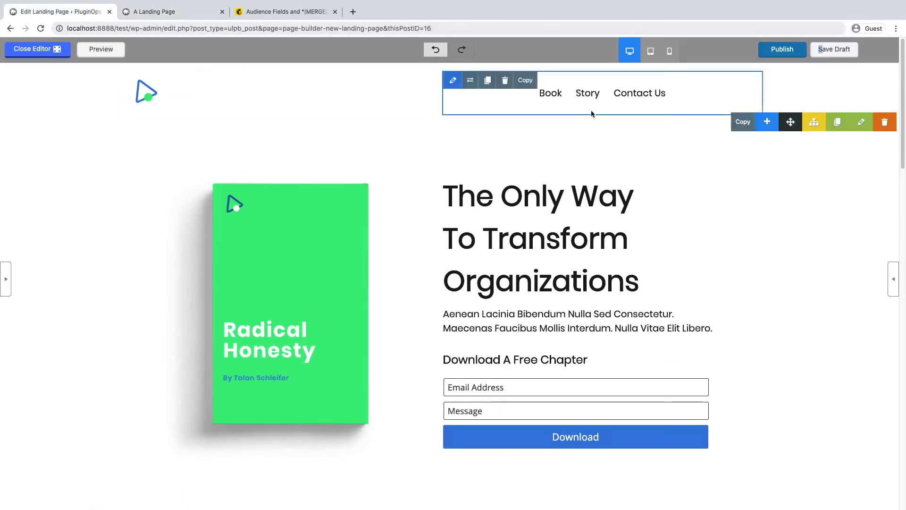
{"action": "left_click", "coordinate": [831, 55]}
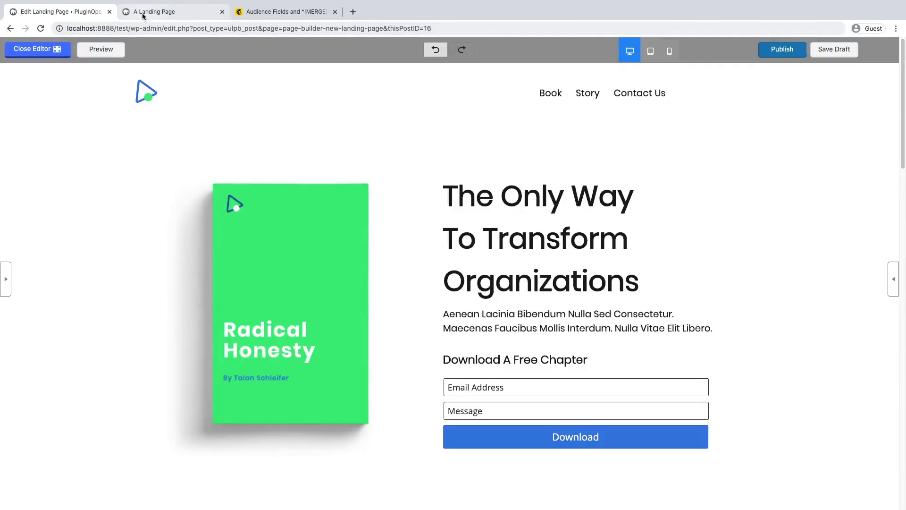
{"action": "left_click", "coordinate": [143, 13]}
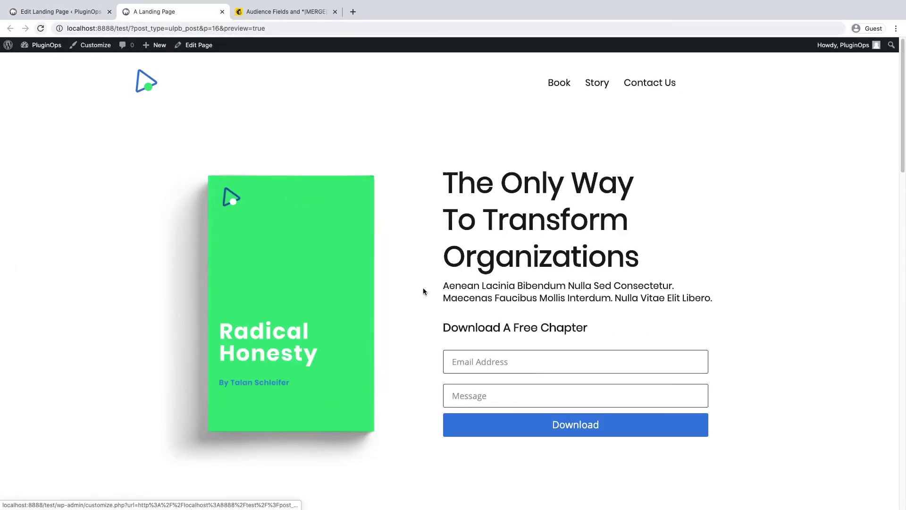
Step: Submit the preview form with a test email address and the message 'Hello'
{"action": "left_click", "coordinate": [477, 354]}
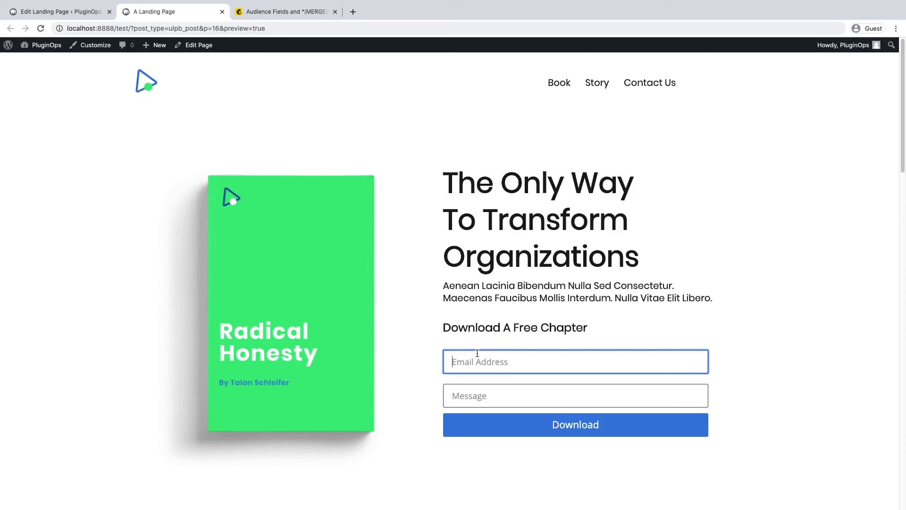
{"action": "type", "text": "Kim@abcdef.com"}
{"action": "left_click", "coordinate": [513, 396]}
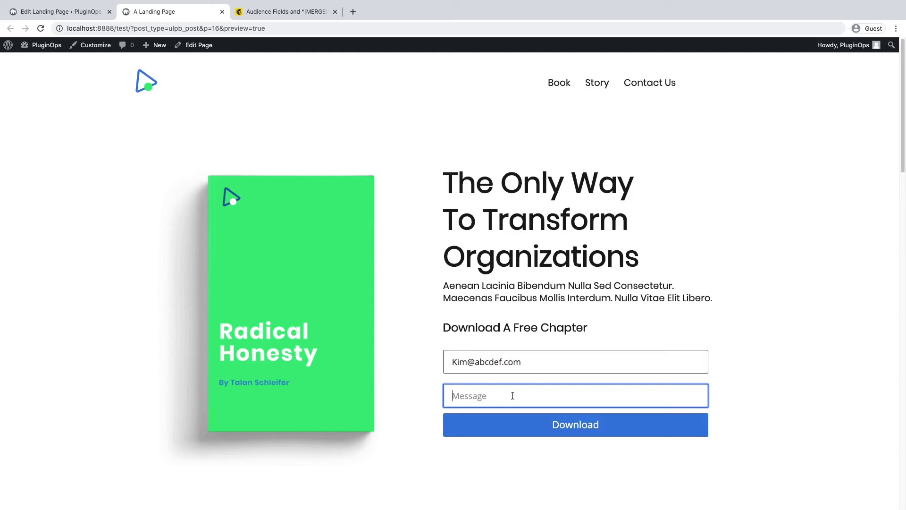
{"action": "type", "text": "Hello"}
{"action": "left_click", "coordinate": [545, 431]}
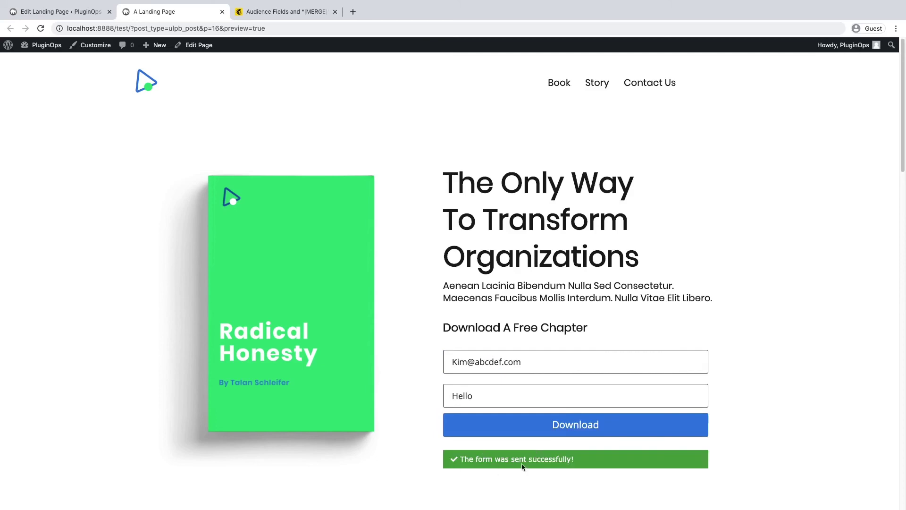
Step: Open the newest contact from the audience's New Contacts list to see 'Hello' in its Message field
{"action": "left_click", "coordinate": [264, 10]}
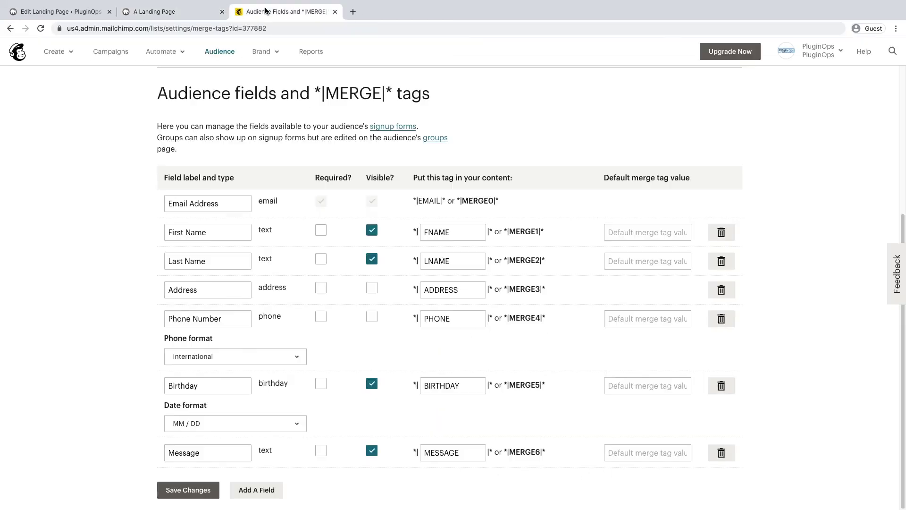
{"action": "right_click", "coordinate": [116, 56]}
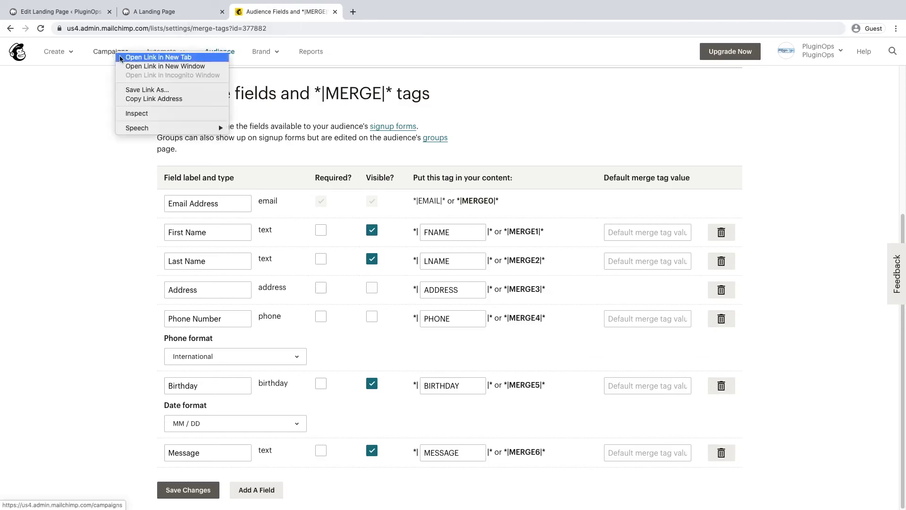
{"action": "key", "text": "Escape"}
{"action": "left_click", "coordinate": [111, 51]}
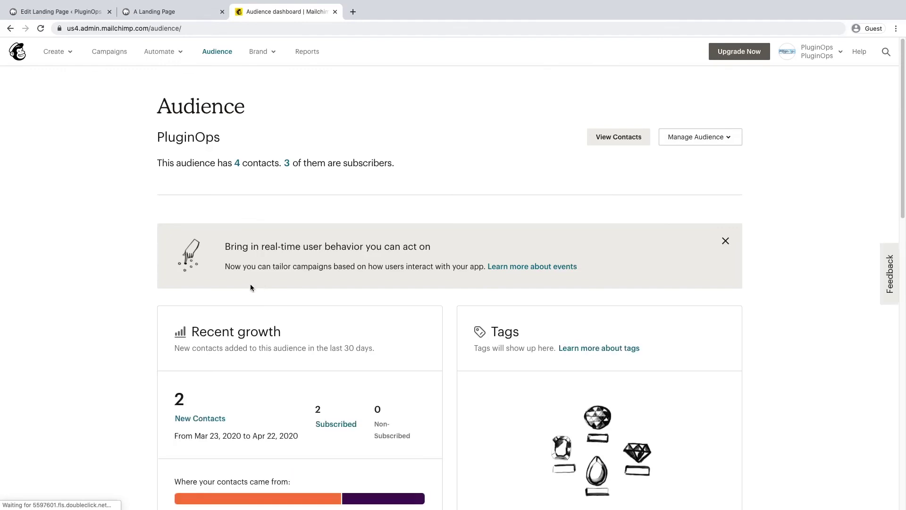
{"action": "scroll", "coordinate": [248, 286], "scroll_direction": "down", "scroll_amount": 4}
{"action": "left_click", "coordinate": [201, 215]}
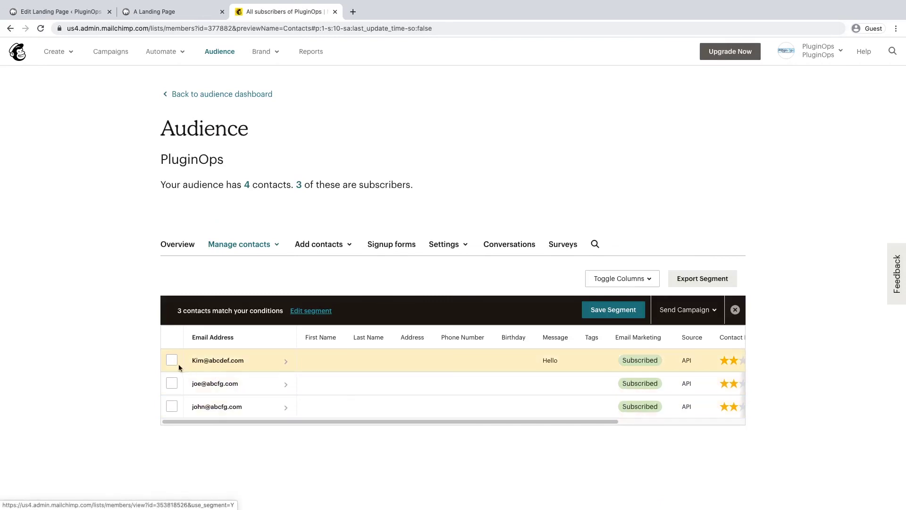
{"action": "left_click", "coordinate": [273, 367]}
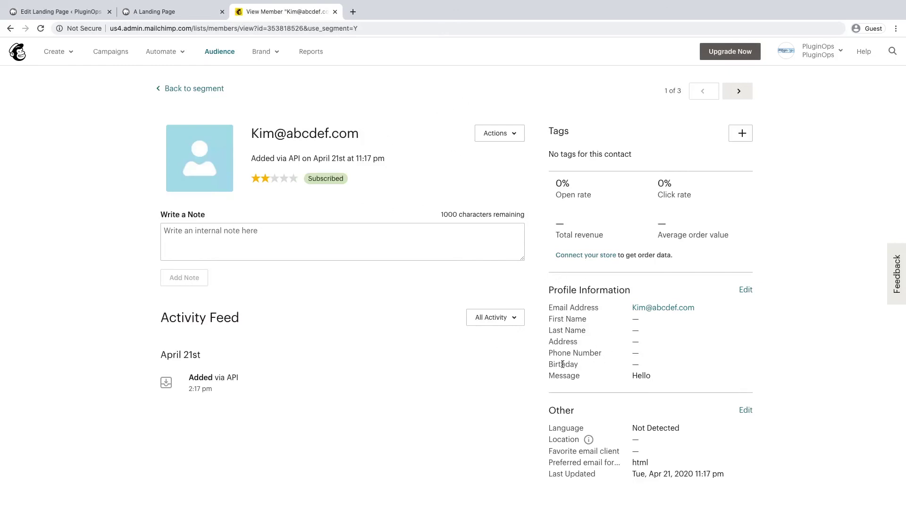
{"action": "double_click", "coordinate": [564, 376]}
{"action": "left_click", "coordinate": [628, 375]}
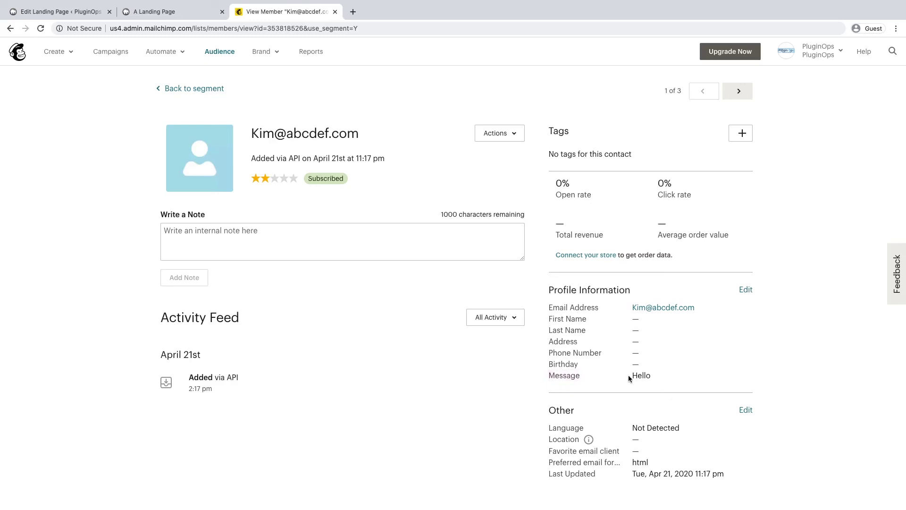